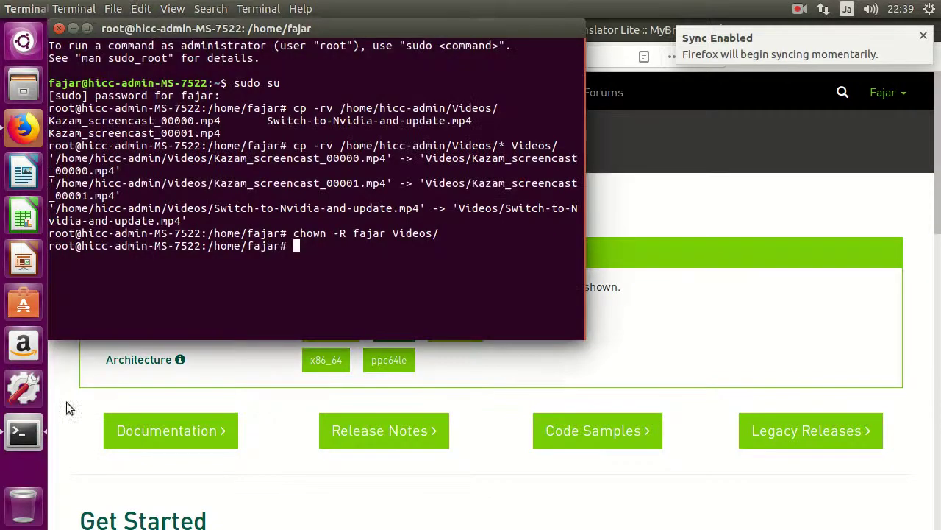
- Check the kernel release with uname -r and the graphics card and driver with nvidia-smi
text(una)
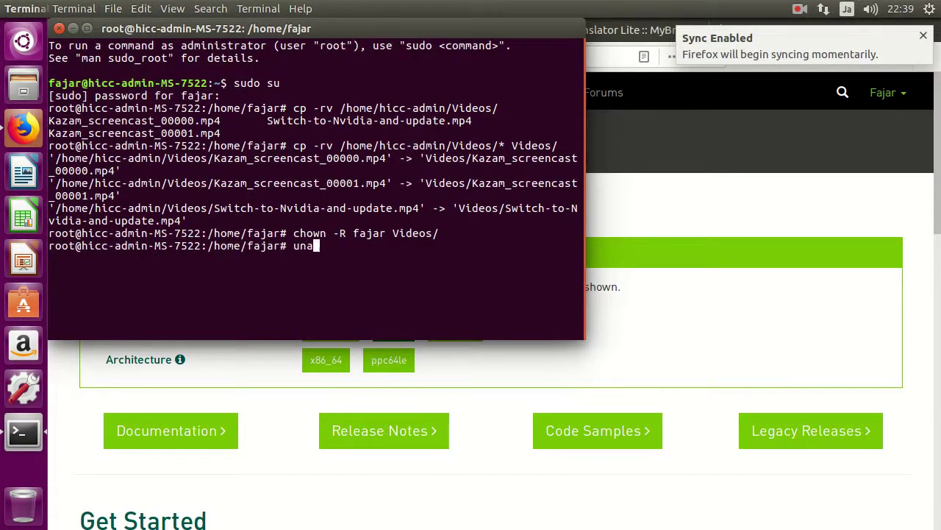
text(ma -r)
key(Return)
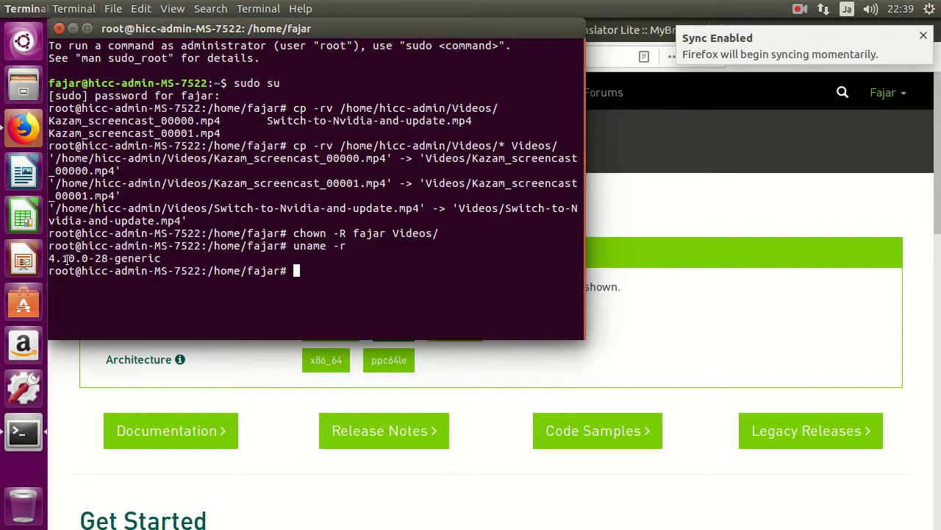
text(nvidia-smi)
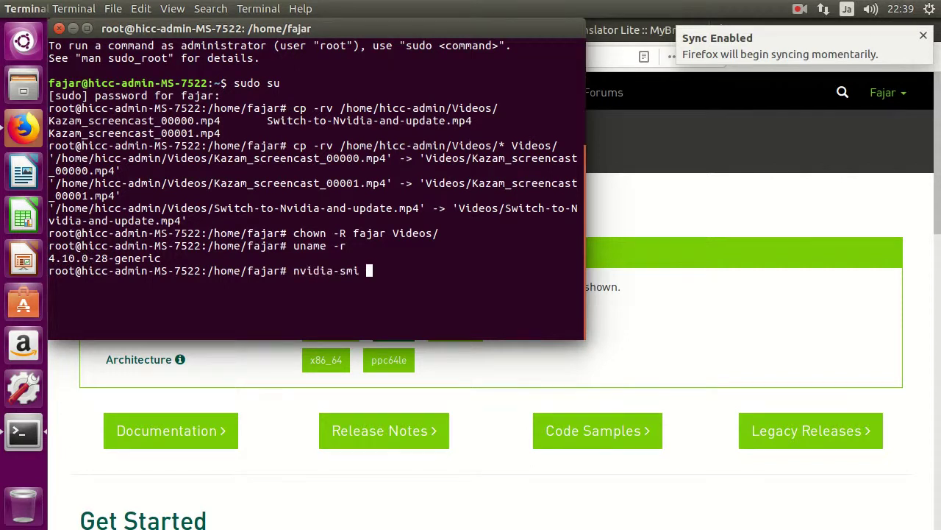
key(Return)
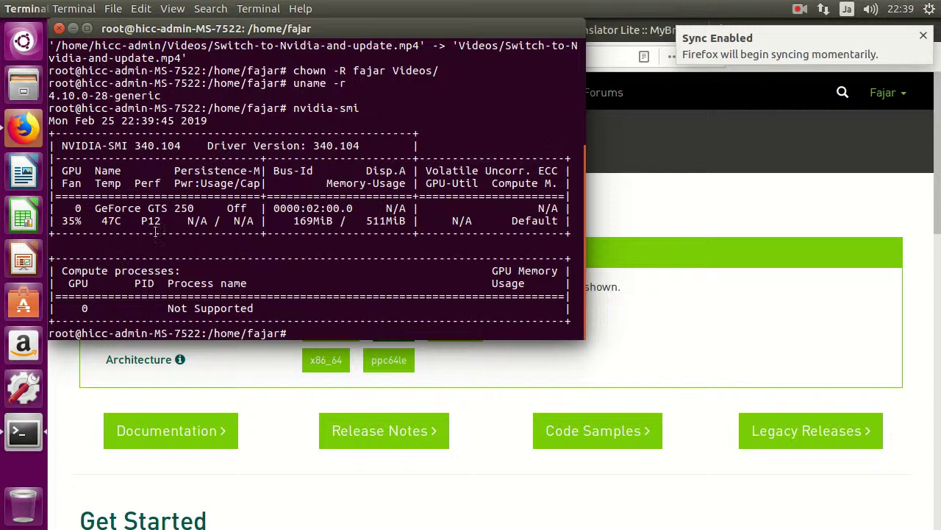
drag(194, 208, 135, 208)
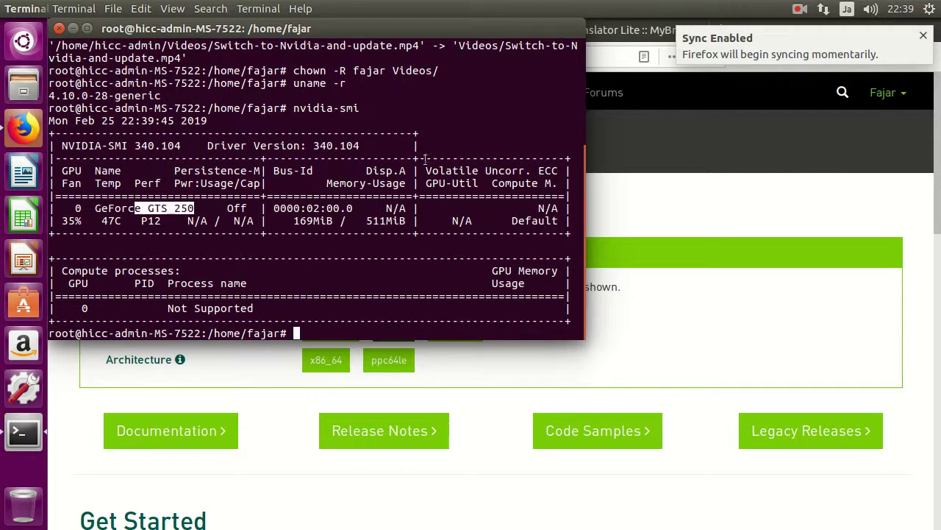
- Switch to Firefox and close the account preferences, Translator Lite and DownloadHelper tabs
click(637, 36)
click(703, 33)
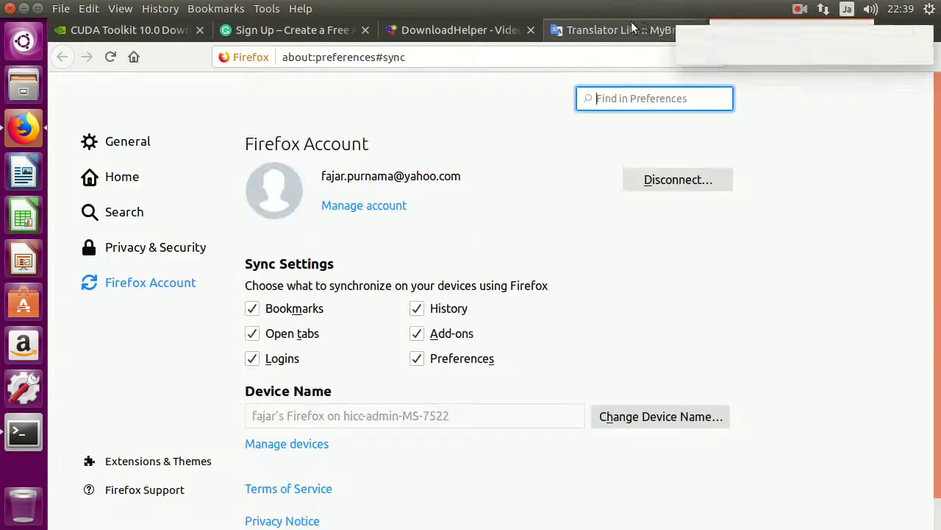
click(694, 31)
click(695, 30)
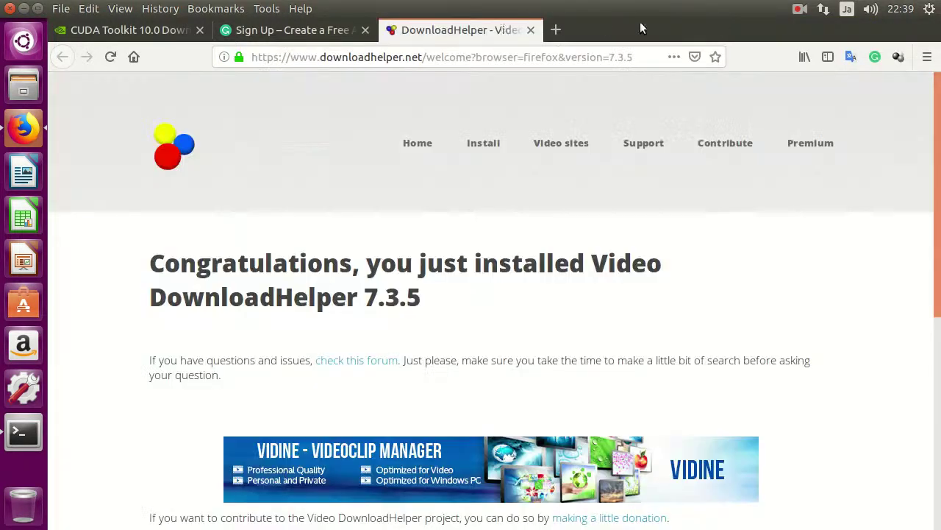
click(528, 31)
click(460, 53)
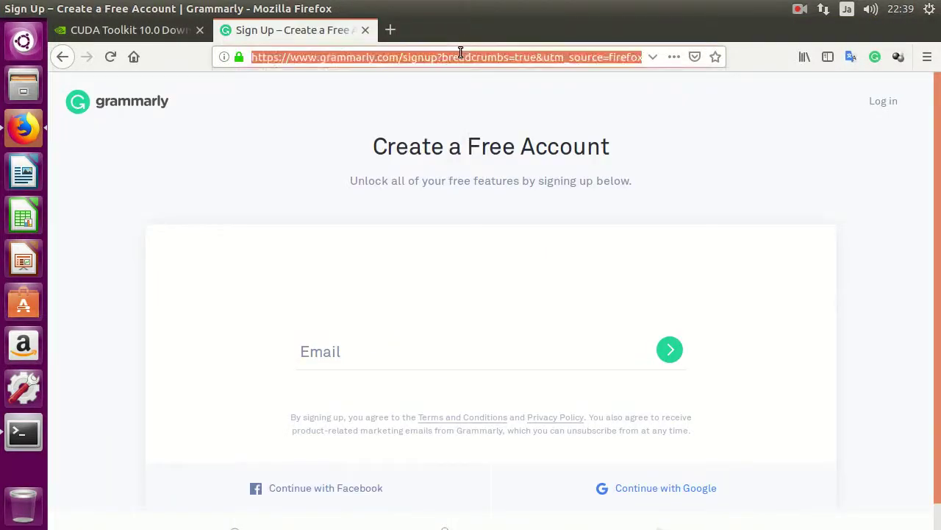
text(www.google.com)
key(Return)
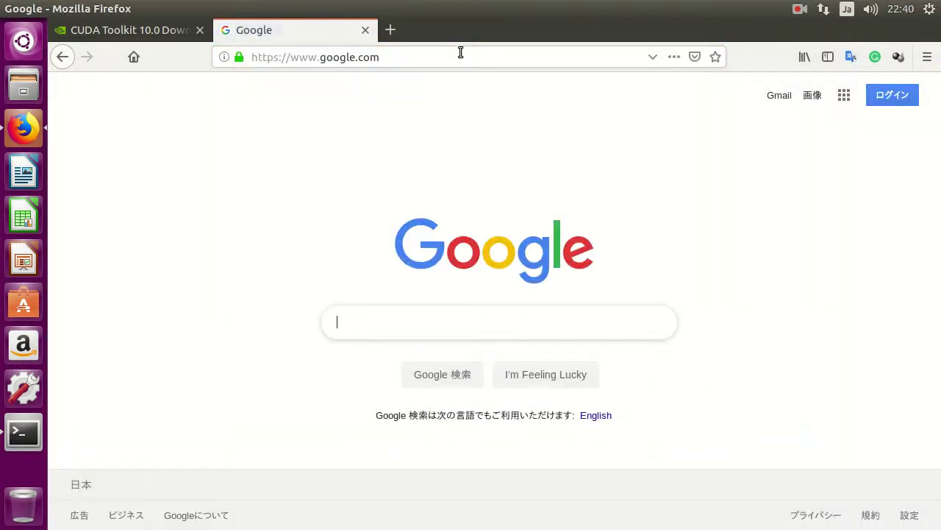
text(gts 250 cud)
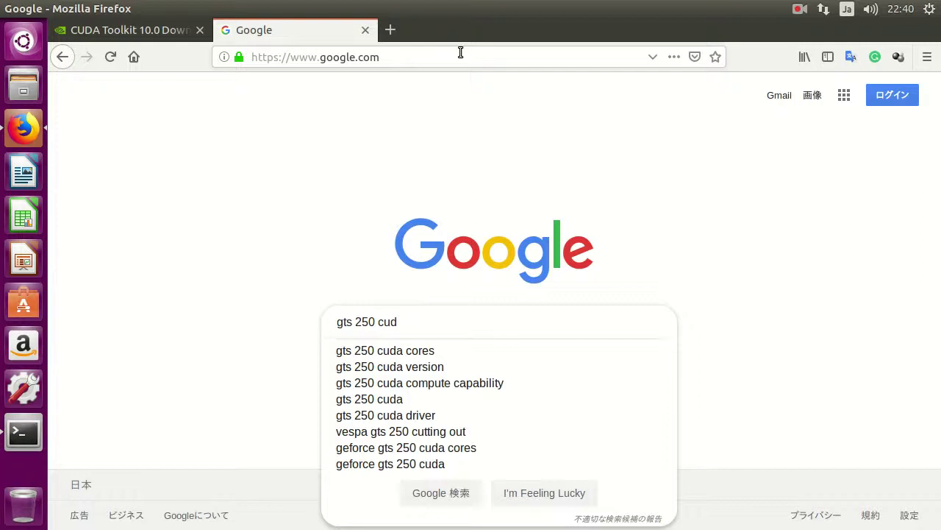
text(a s)
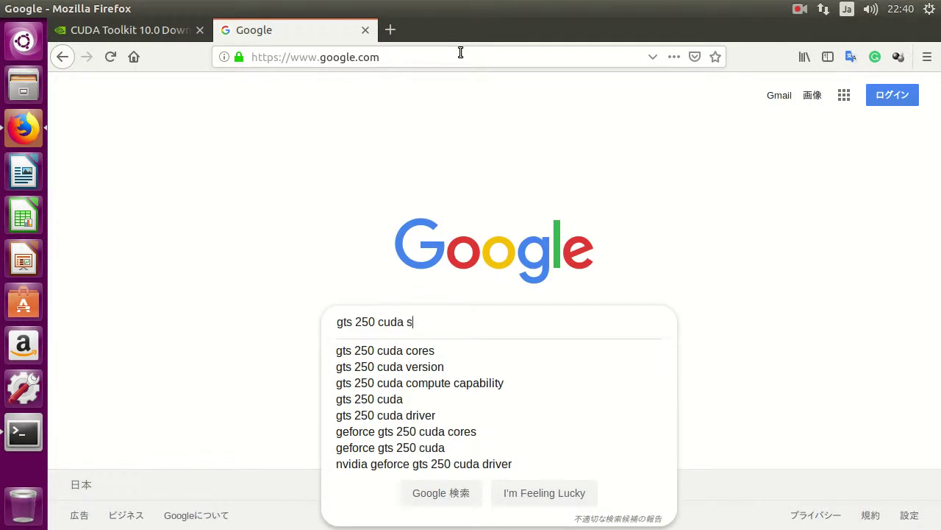
text(upport)
key(Return)
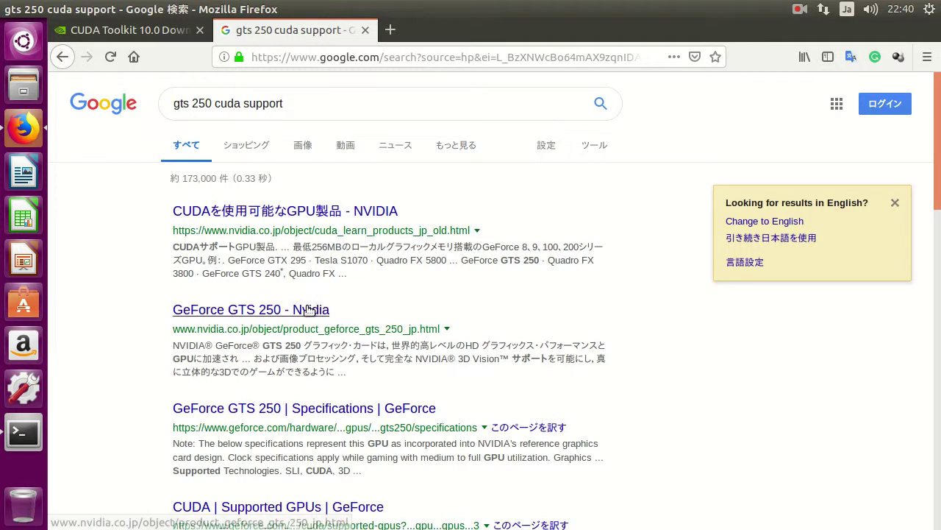
- Open the GeForce GTS 250 Specifications result on the GeForce site and review the card's full specifications
click(285, 416)
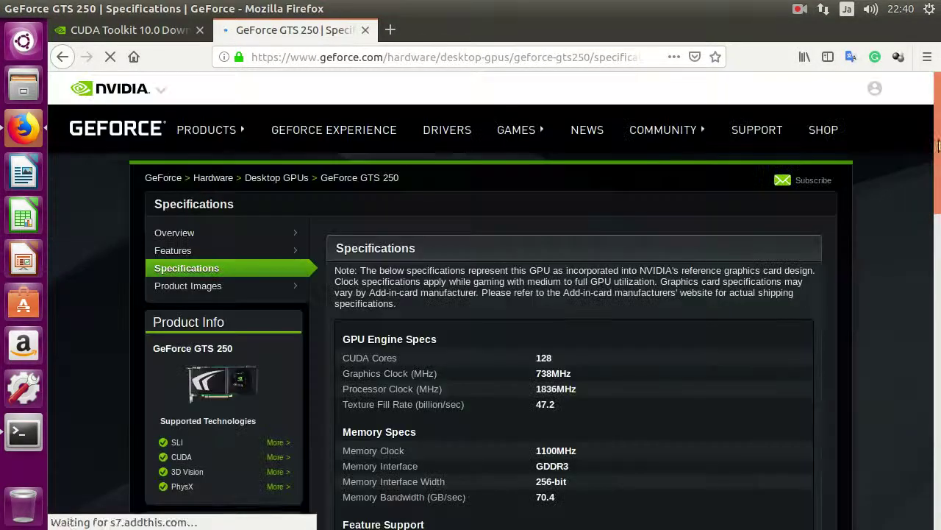
scroll(929, 193, down, 5)
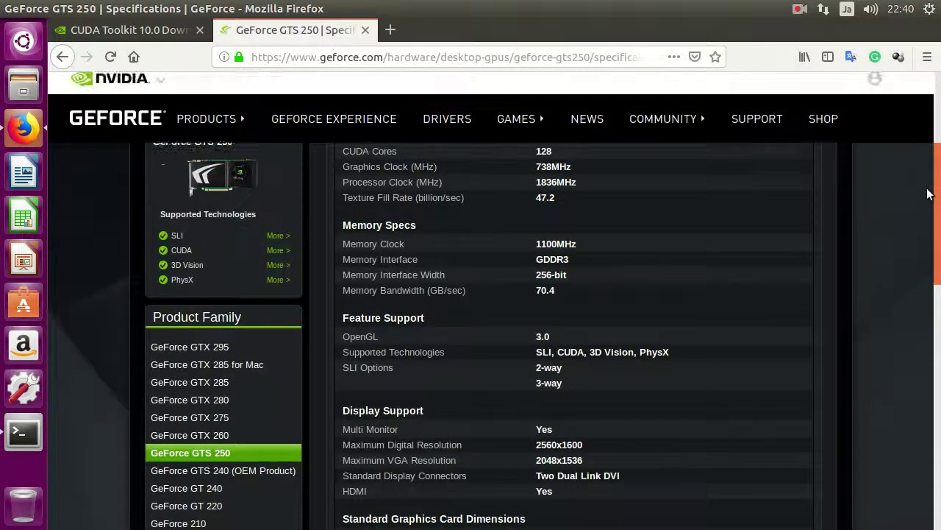
scroll(929, 193, down, 6)
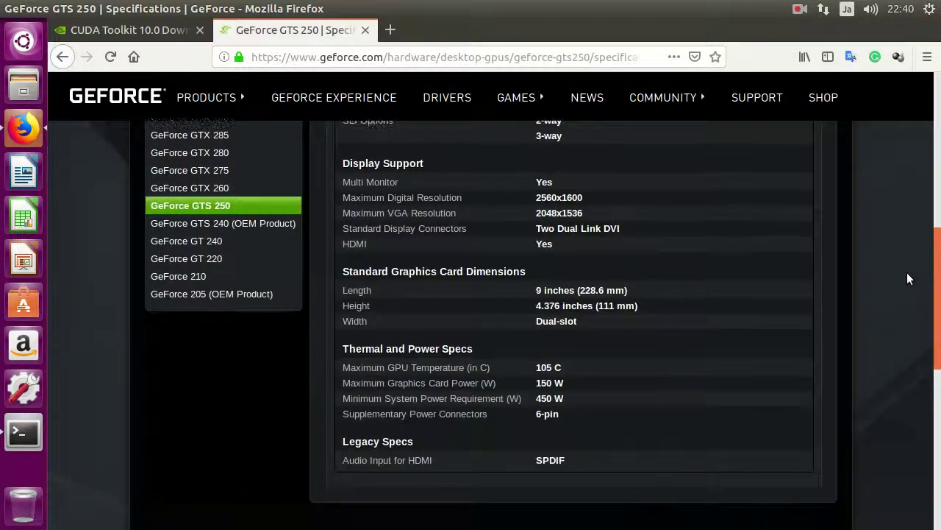
scroll(906, 272, down, 3)
drag(938, 309, 925, 6)
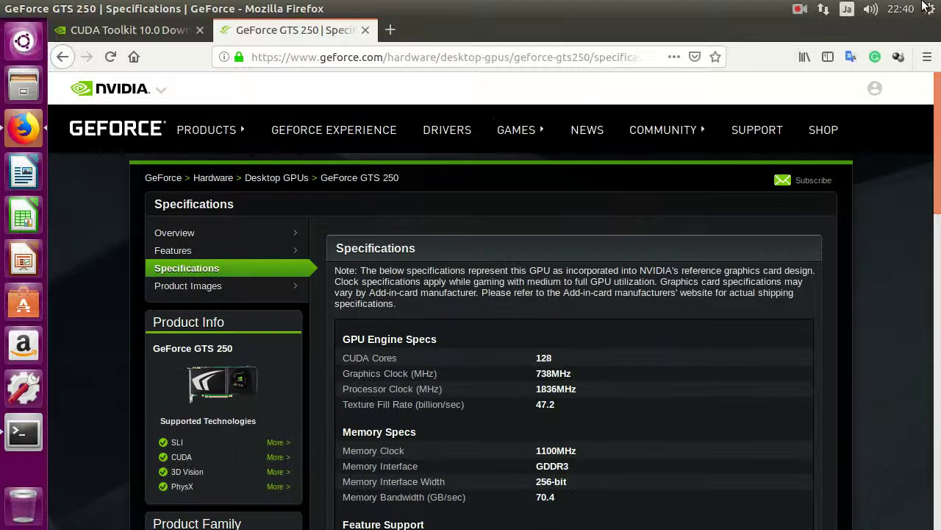
click(797, 11)
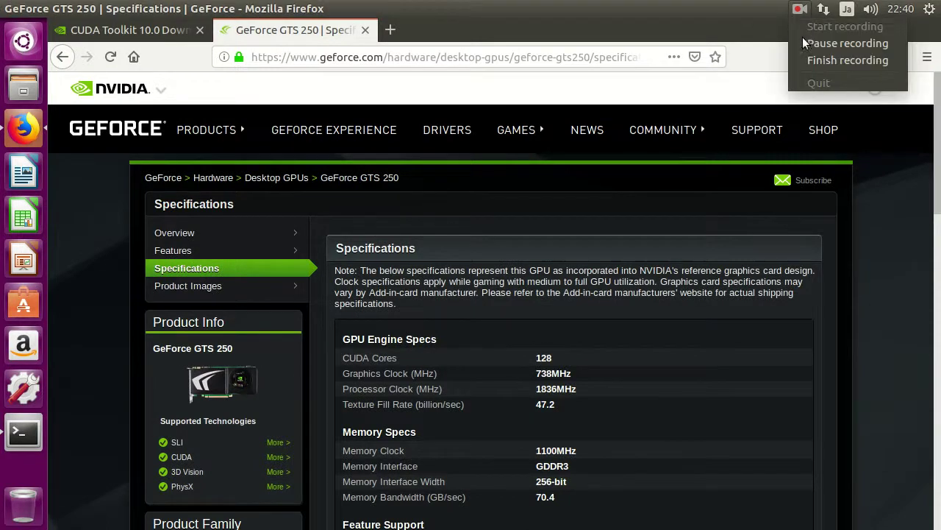
click(804, 42)
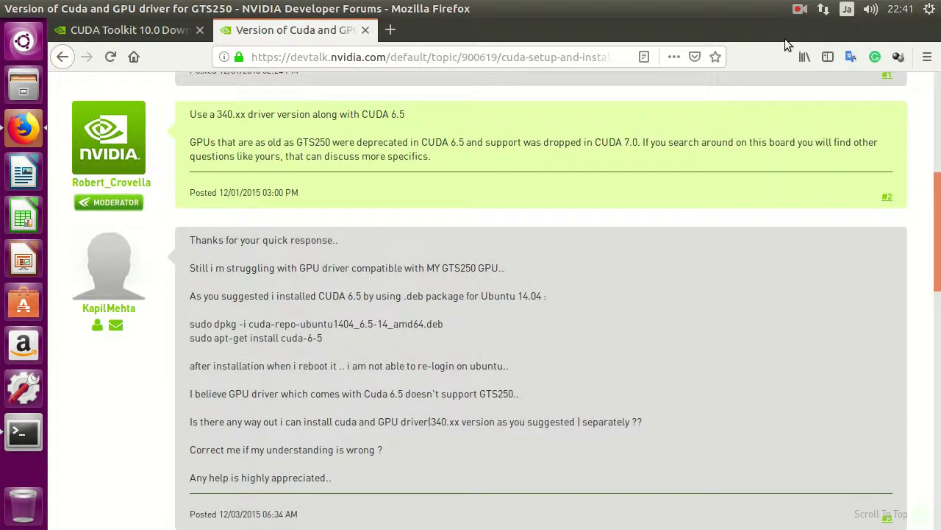
- Examine the moderator's forum reply for the CUDA and driver versions that suit the GTS250
drag(303, 141, 358, 145)
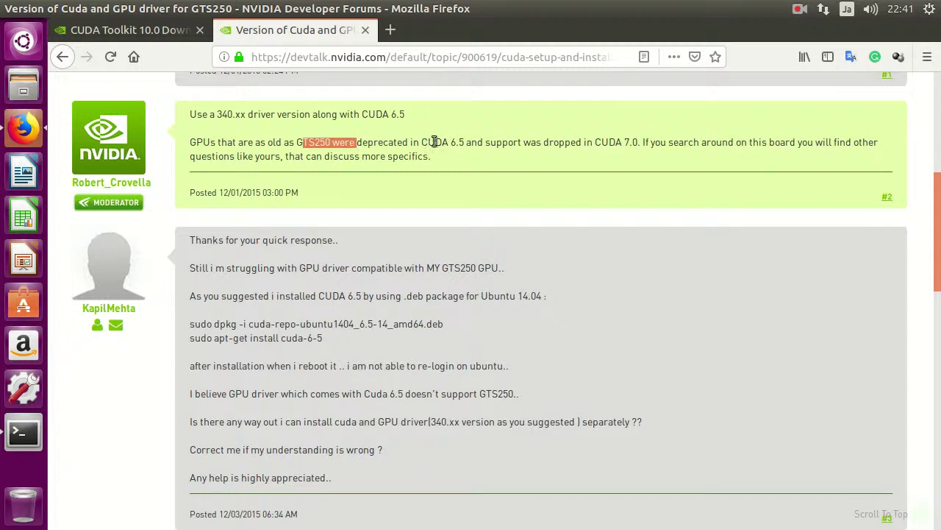
mouse_move(434, 142)
mouse_down()
mouse_move(467, 142)
mouse_move(425, 142)
mouse_up()
click(458, 142)
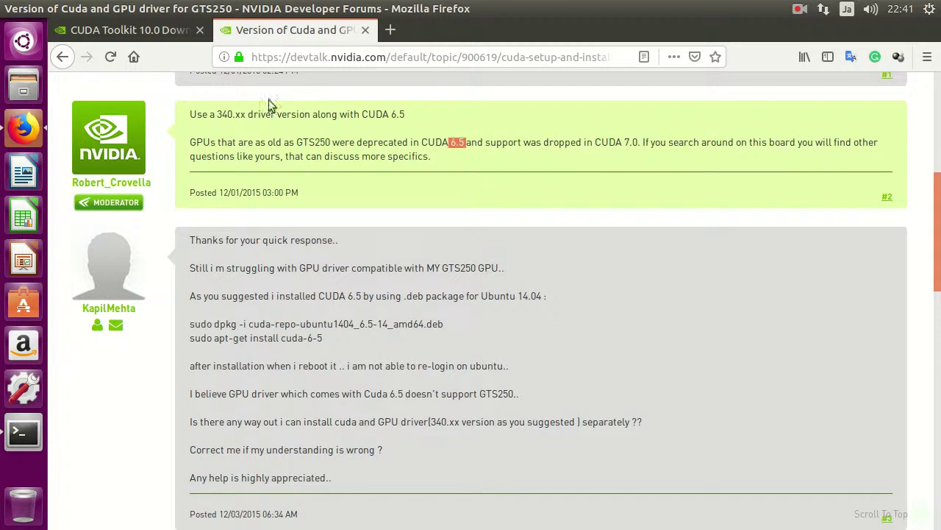
drag(235, 116, 226, 115)
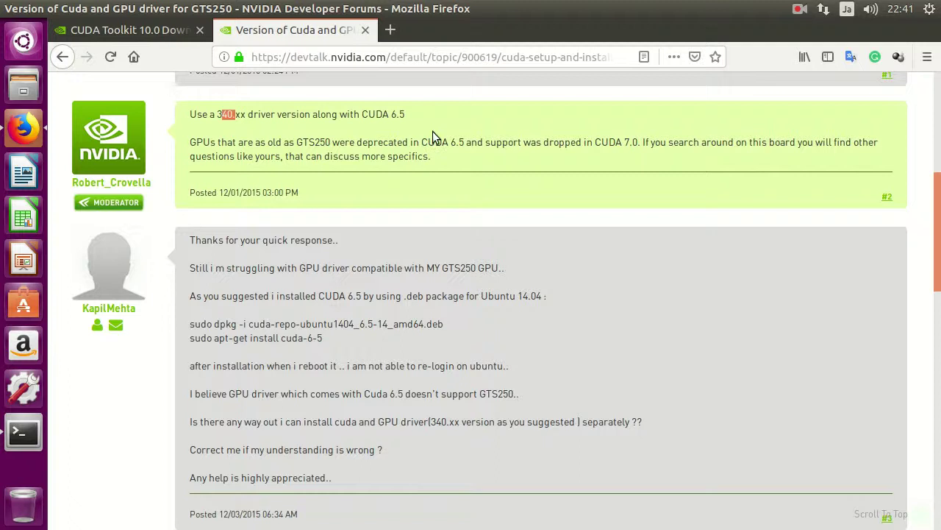
- Open CUDA Toolkit 6.5 from the legacy releases of the CUDA Toolkit download page and show its Linux x86 downloads
click(153, 33)
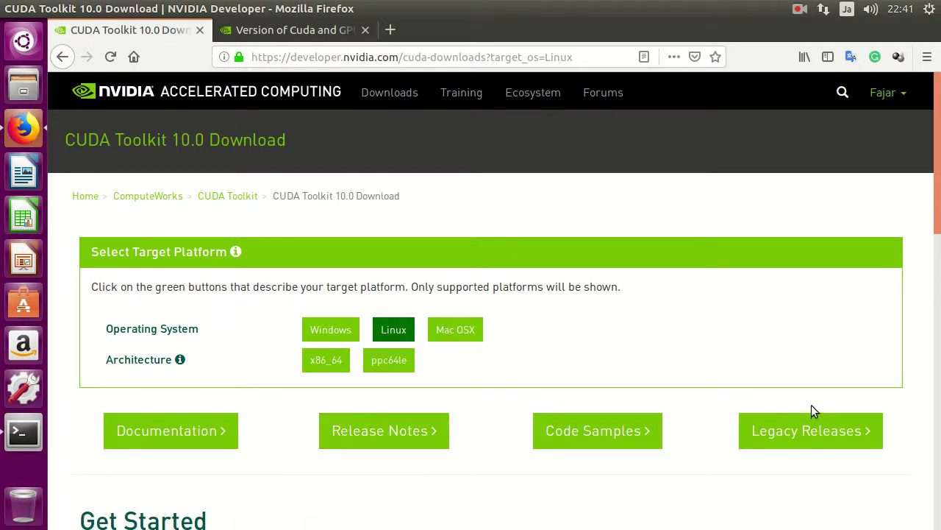
click(807, 430)
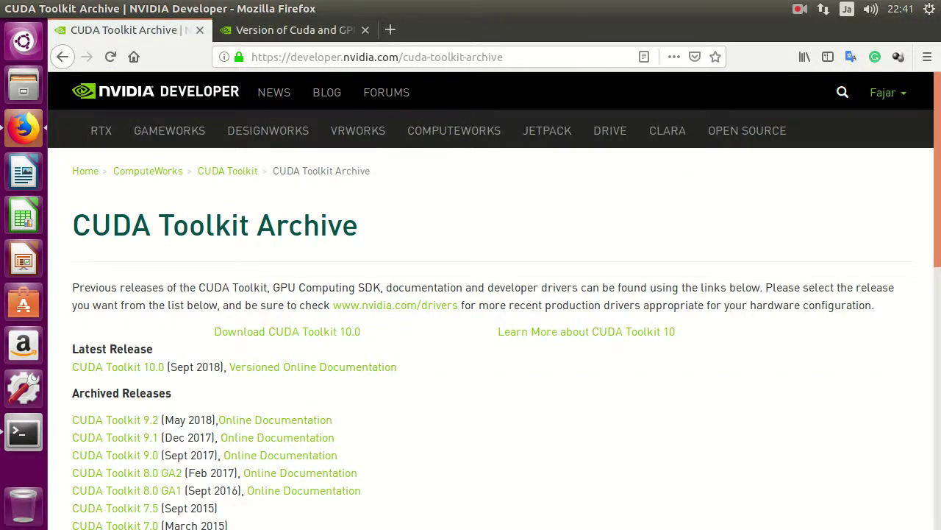
scroll(926, 183, down, 2)
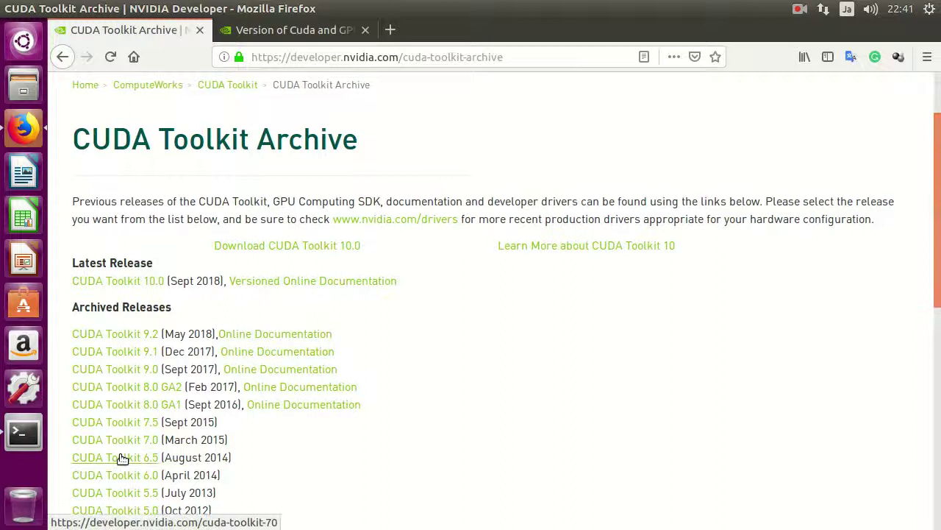
click(121, 458)
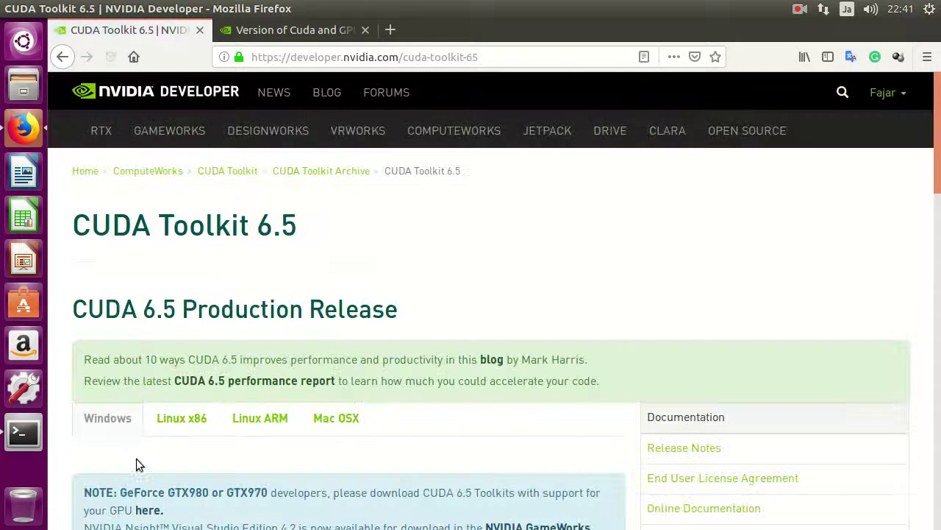
click(185, 419)
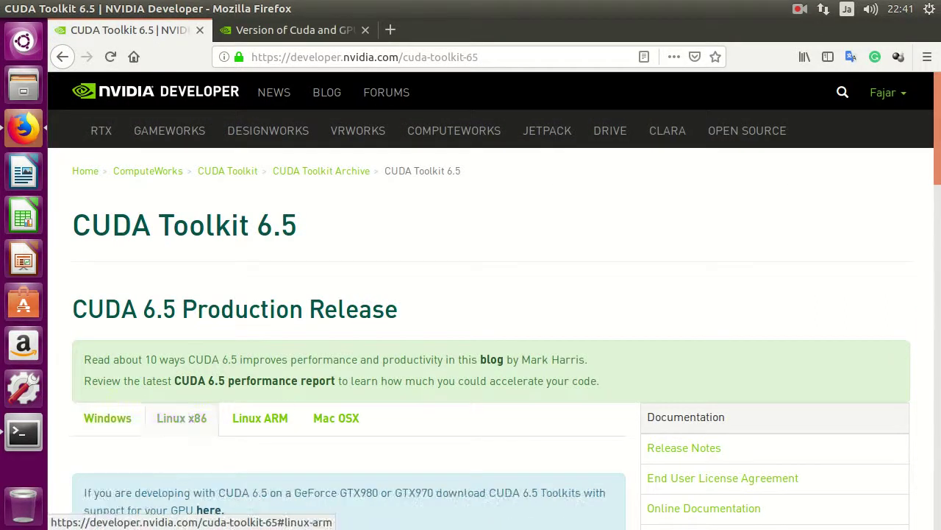
- Download the Ubuntu 14.04 x86 64-bit DEB package, open it with Software Install and start its installation
scroll(924, 192, down, 5)
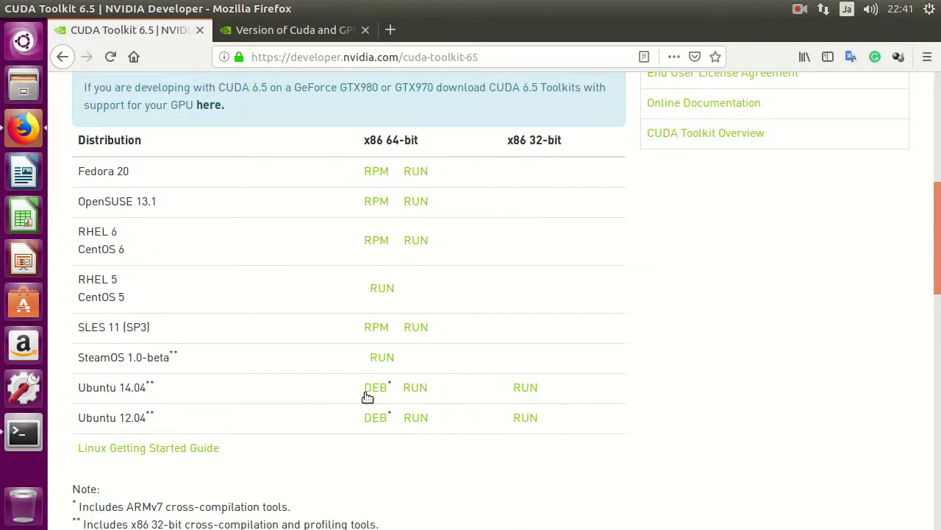
click(369, 391)
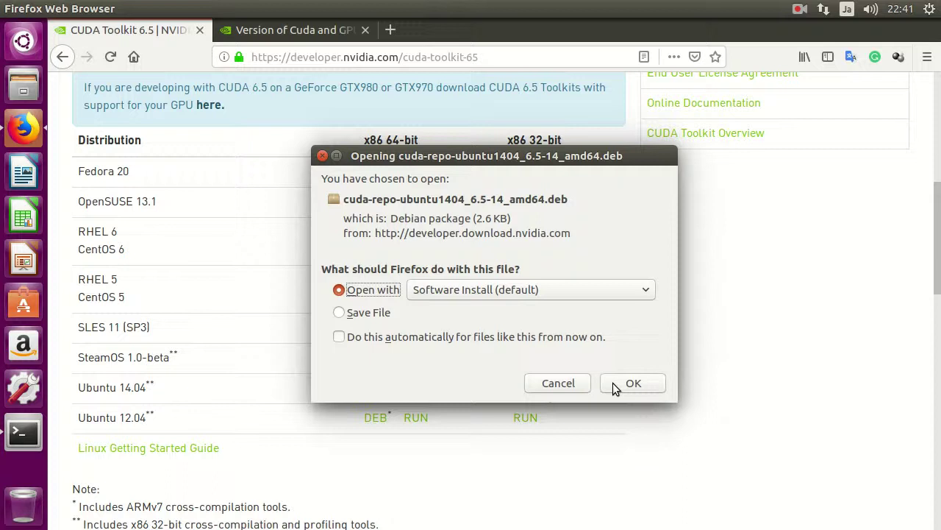
click(615, 383)
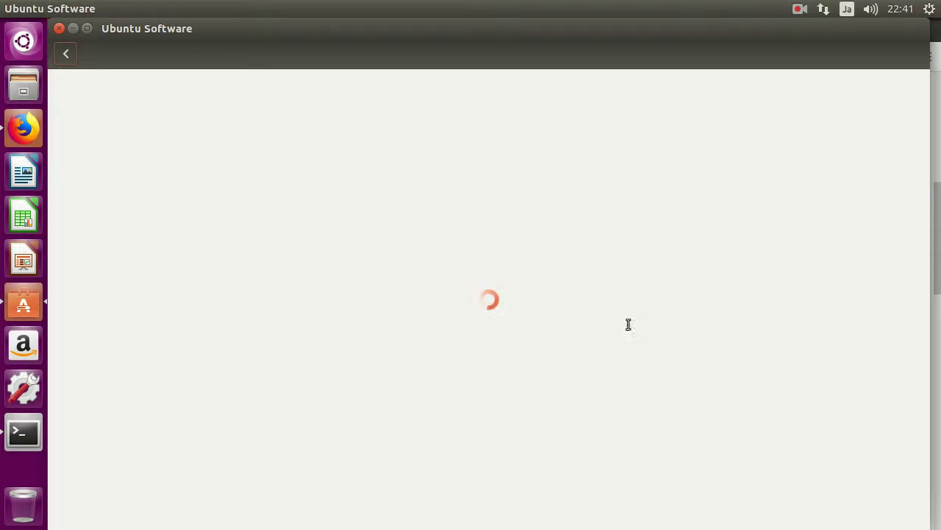
click(271, 144)
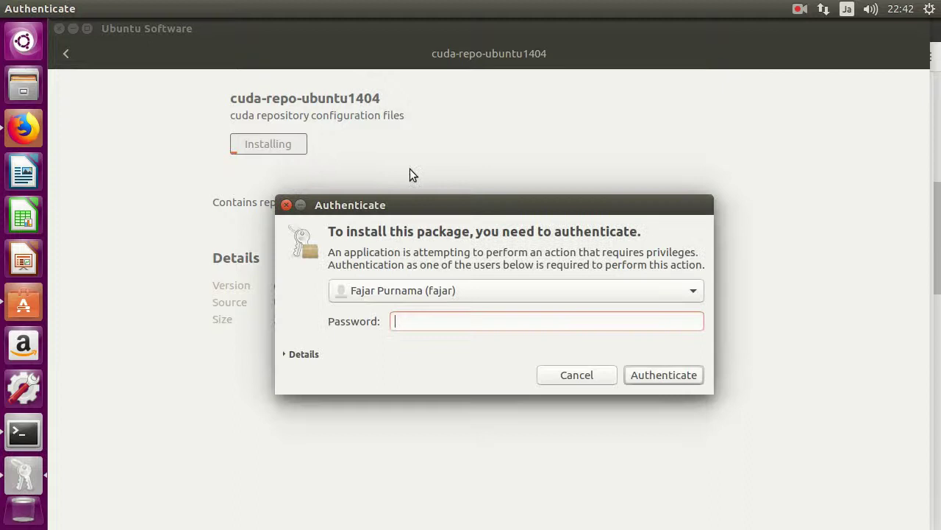
click(799, 10)
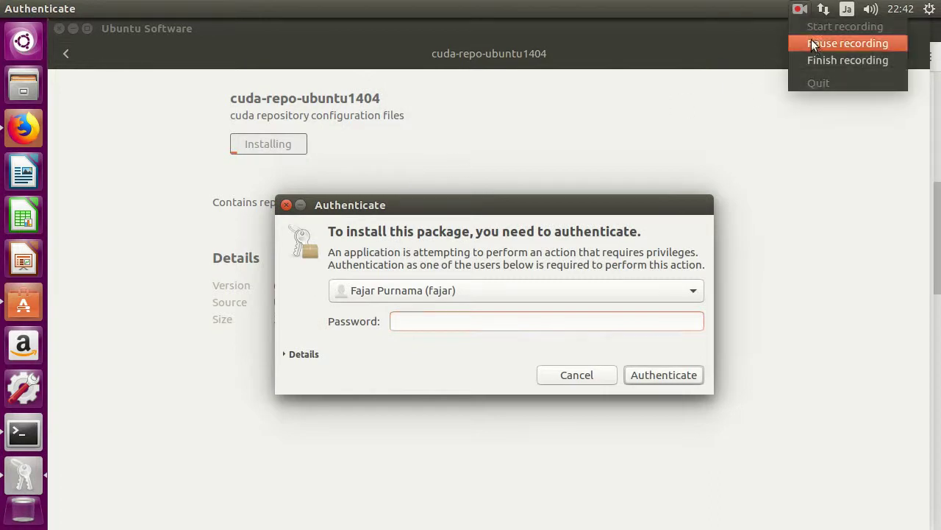
click(814, 43)
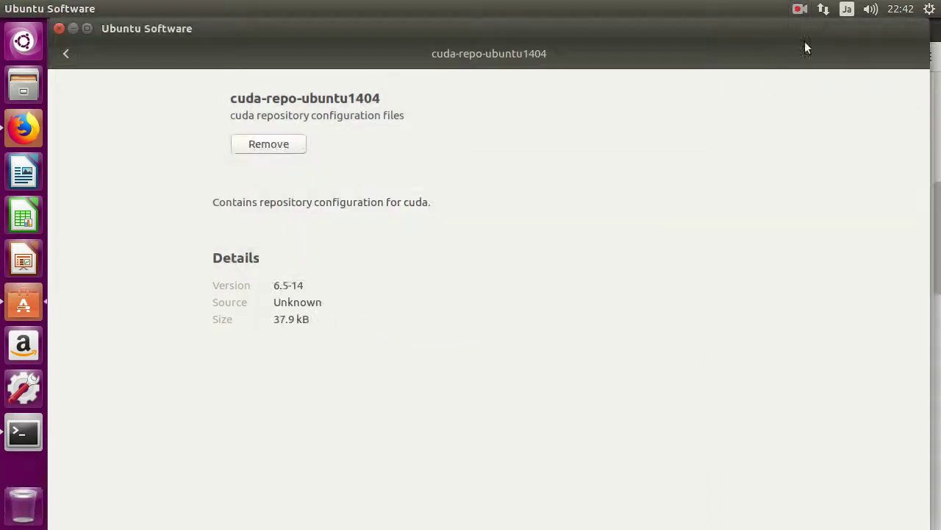
- Close Ubuntu Software, switch to the terminal and refresh the package lists with apt update
click(60, 29)
click(23, 431)
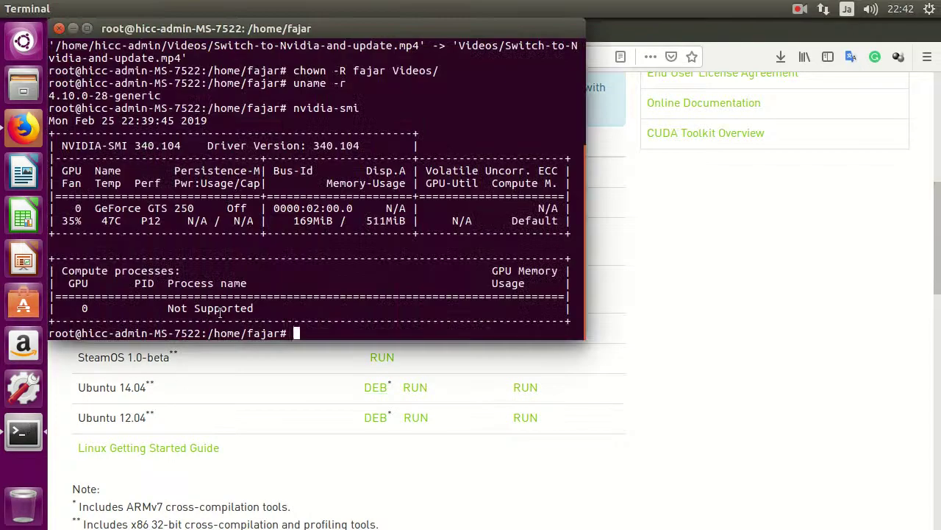
text(apt update)
key(Return)
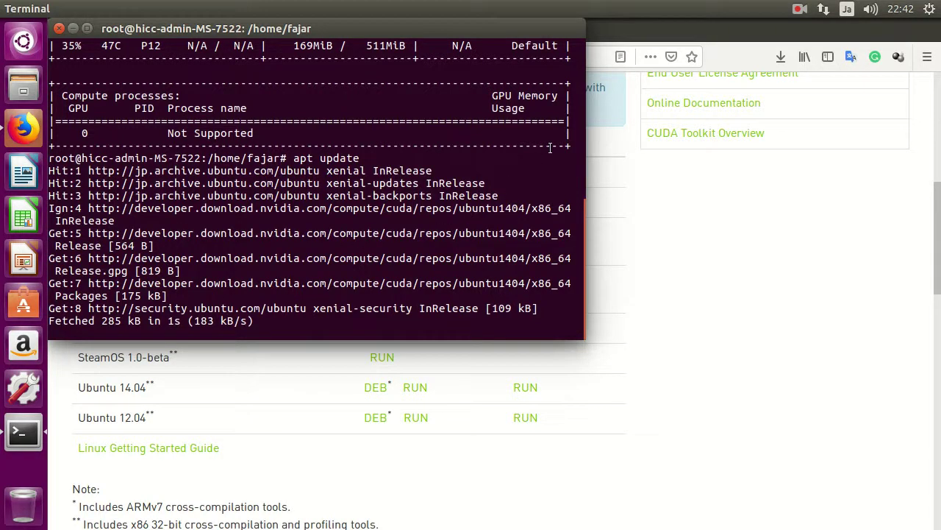
click(793, 12)
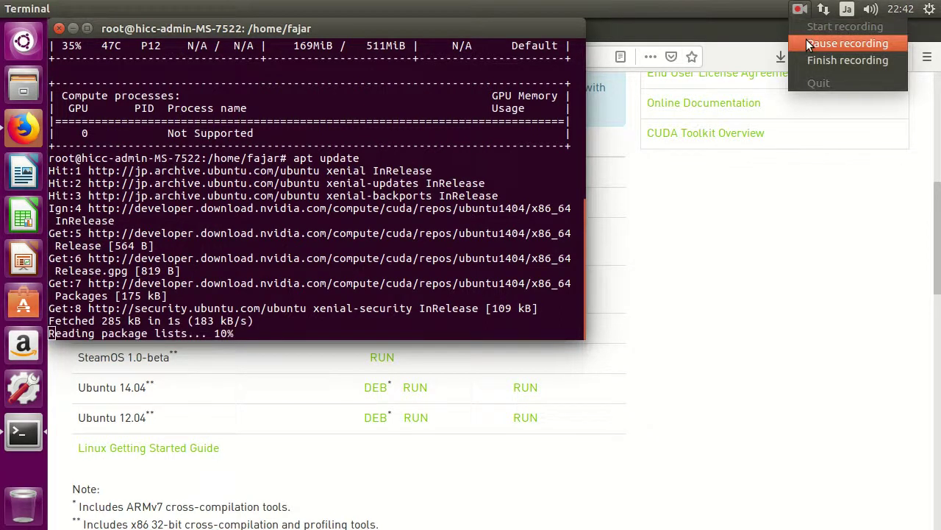
click(808, 46)
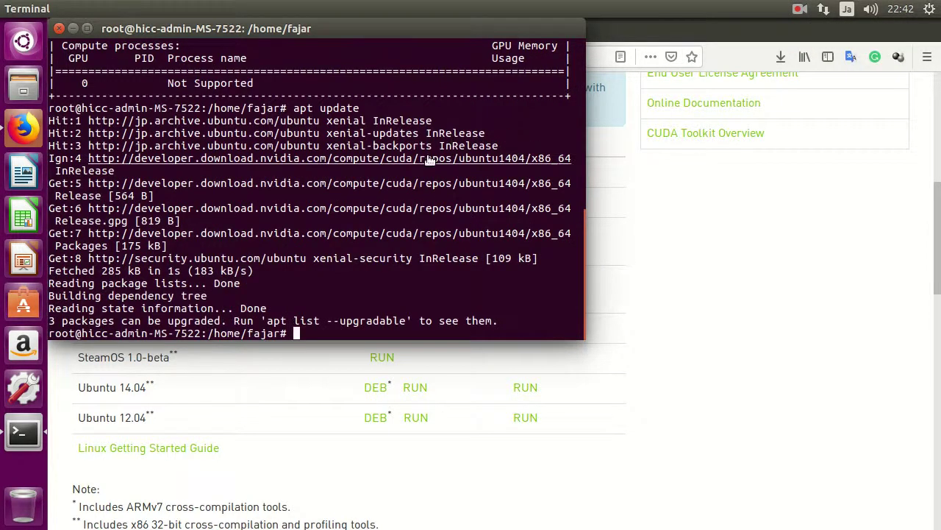
- Search the available packages for cuda with aptitude
text(aptitude)
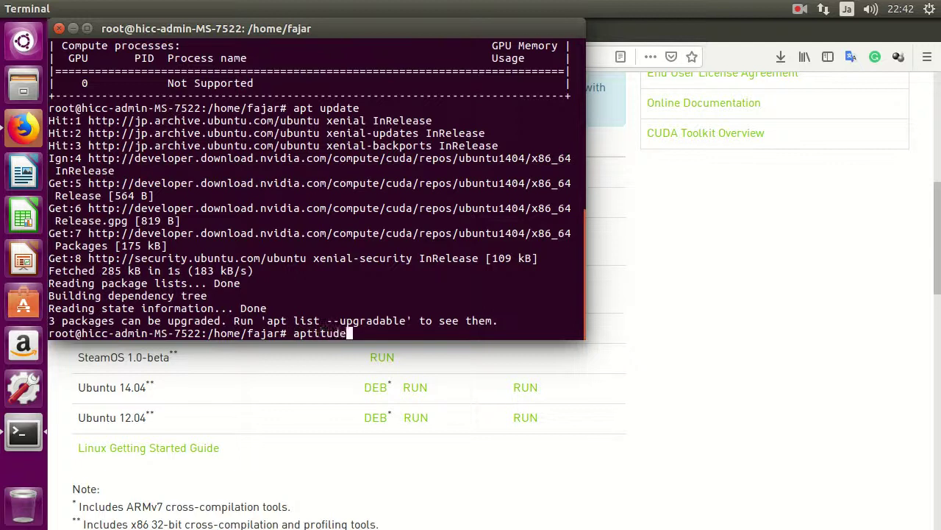
text( cud)
key(BackSpace)
key(BackSpace)
key(BackSpace)
text(earch cudatool)
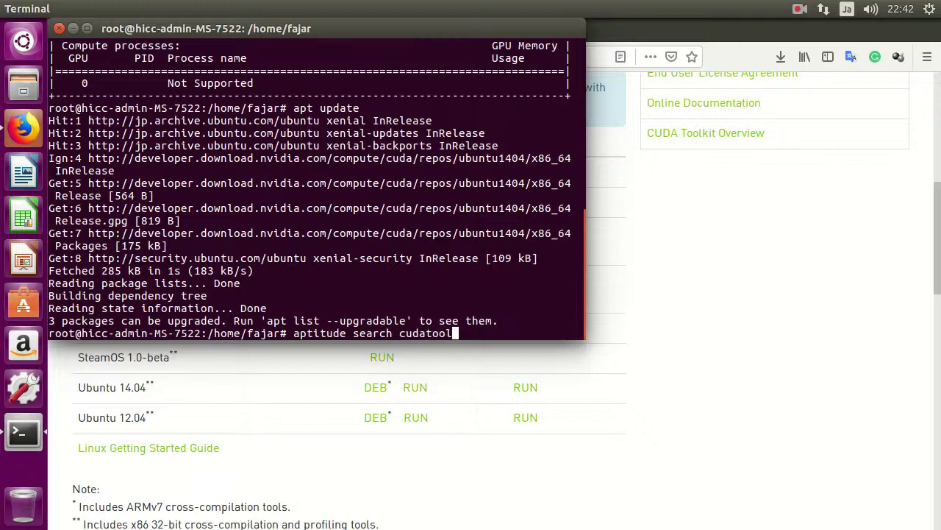
key(BackSpace)
key(BackSpace)
key(BackSpace)
key(BackSpace)
key(Return)
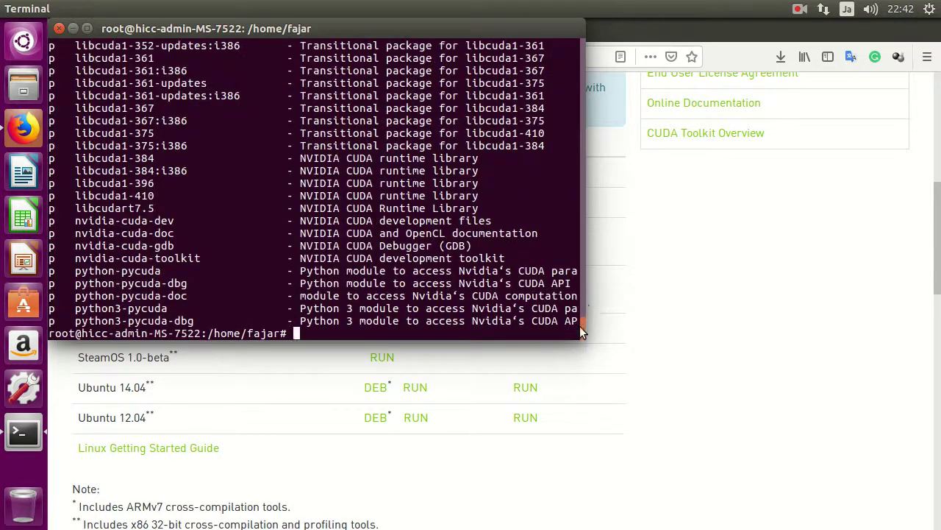
- Find cuda-toolkit-6-5 in the search results, install it with apt and agree to continue with the installation
drag(580, 325, 559, 278)
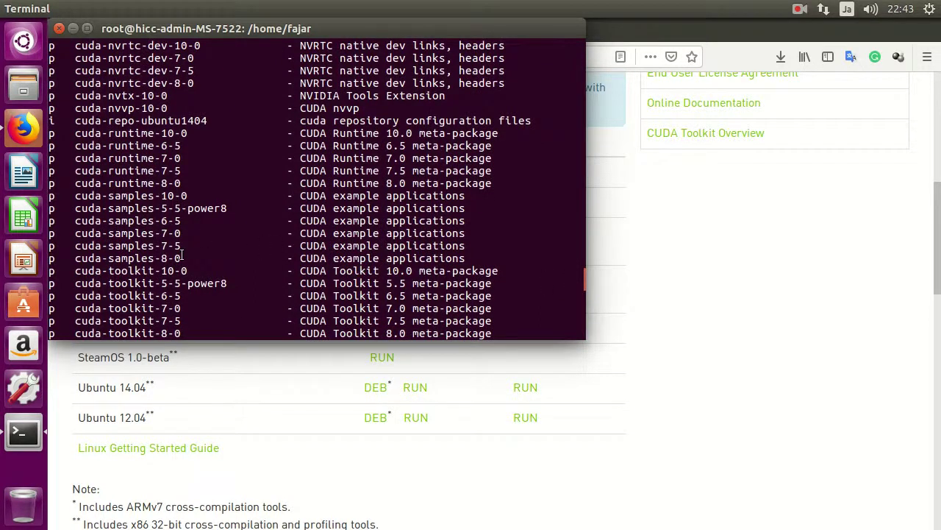
drag(181, 296, 76, 295)
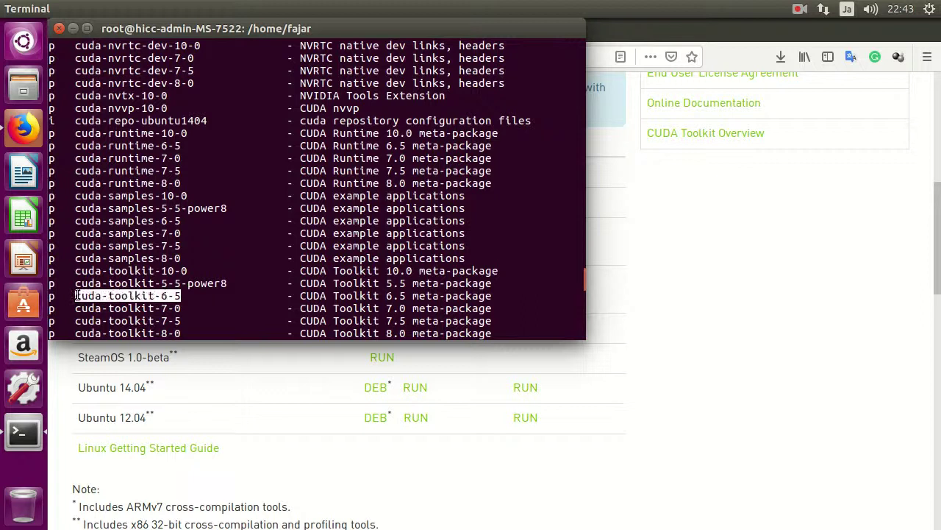
text(apt isnta)
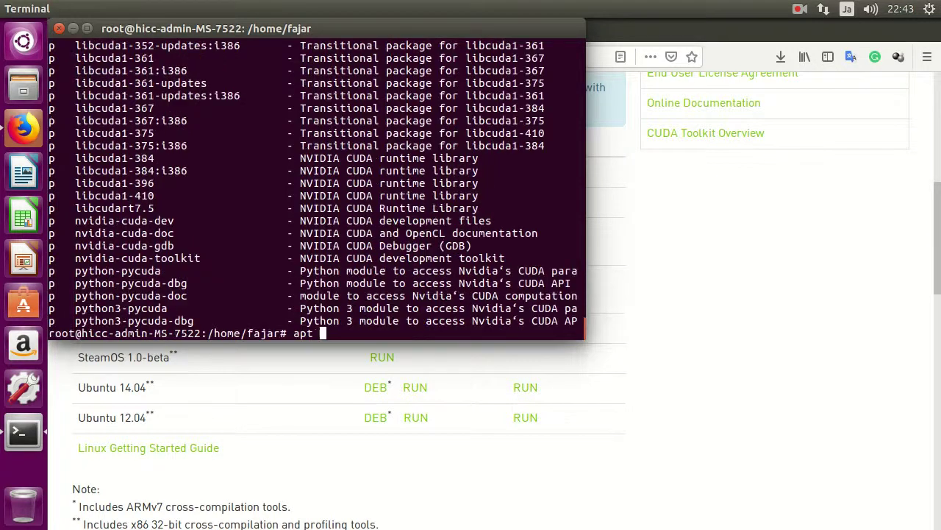
key(BackSpace)
key(BackSpace)
key(BackSpace)
key(BackSpace)
text(nstall)
text(cuda-toolkit-6-5)
key(Return)
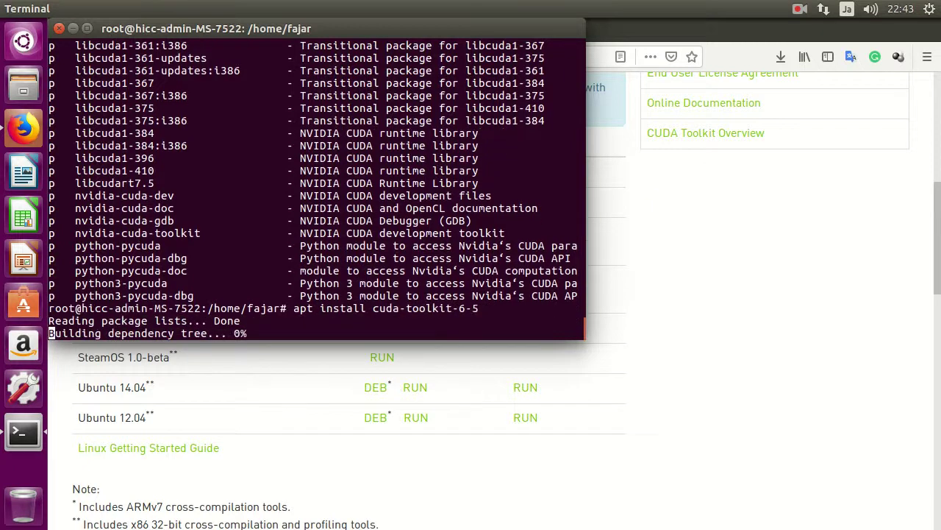
text(y)
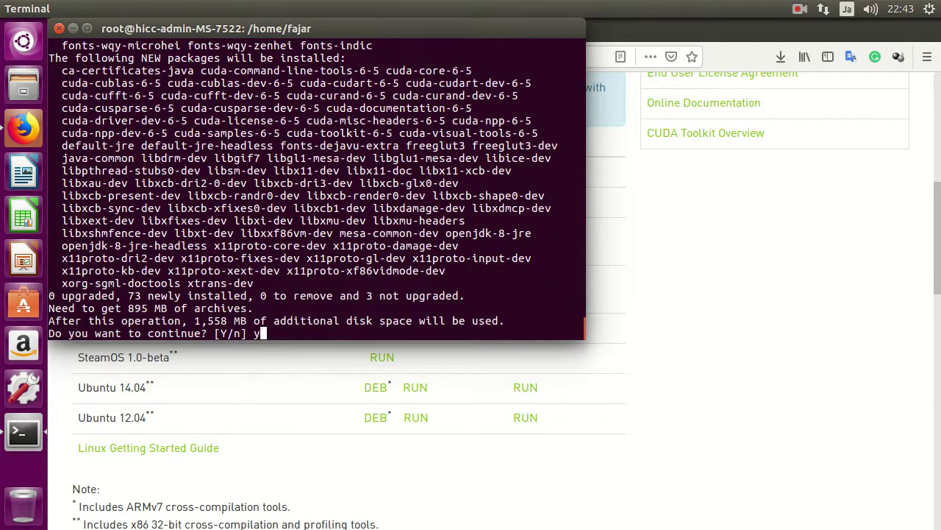
key(Return)
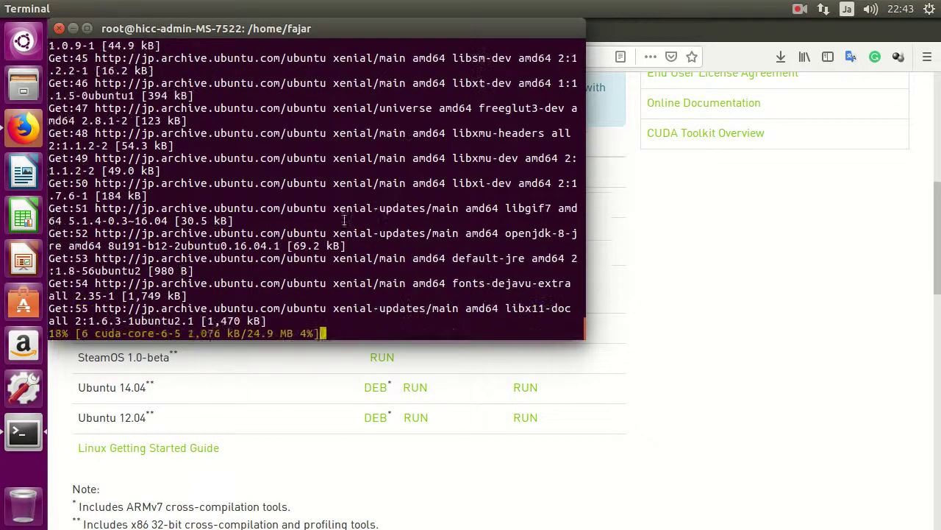
click(796, 9)
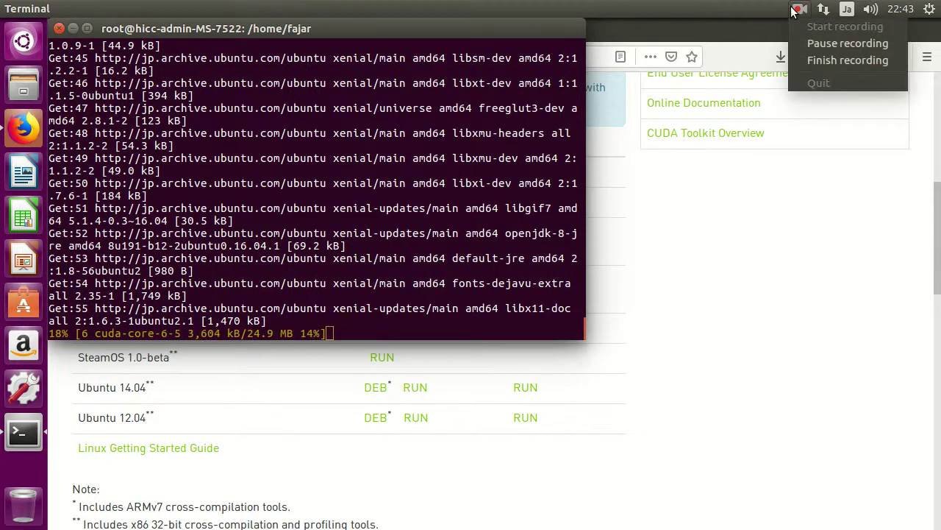
click(810, 41)
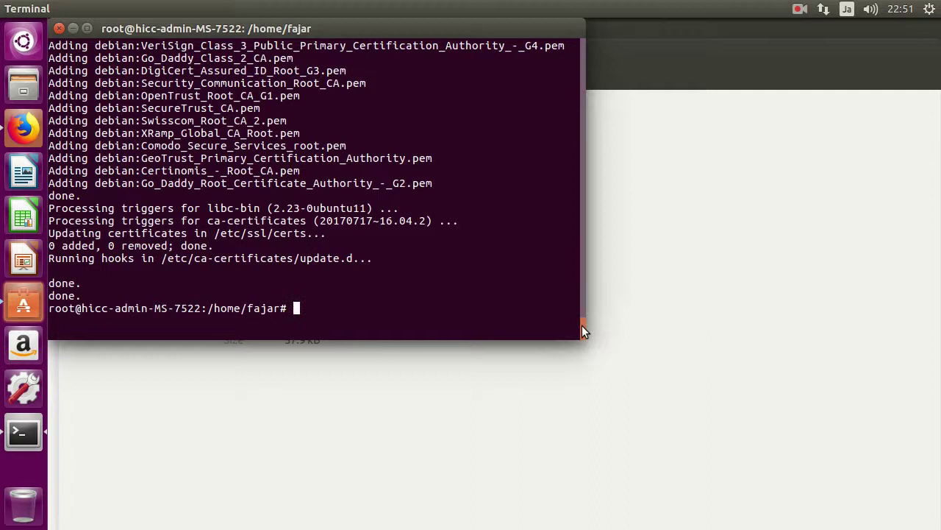
drag(582, 325, 566, 383)
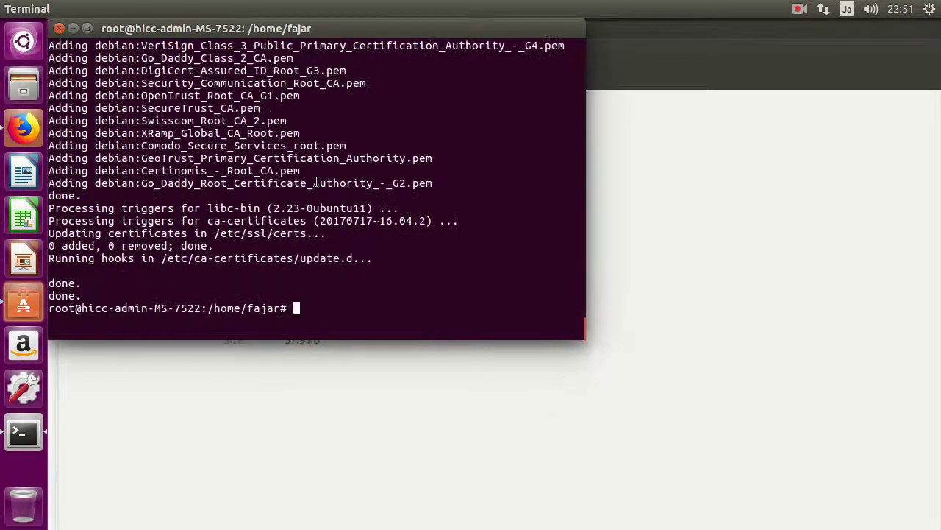
text(nvidia)
key(BackSpace)
key(BackSpace)
key(BackSpace)
key(BackSpace)
key(BackSpace)
key(BackSpace)
- List the contents of the /usr/local/cuda directory
text(ls /usr/loc)
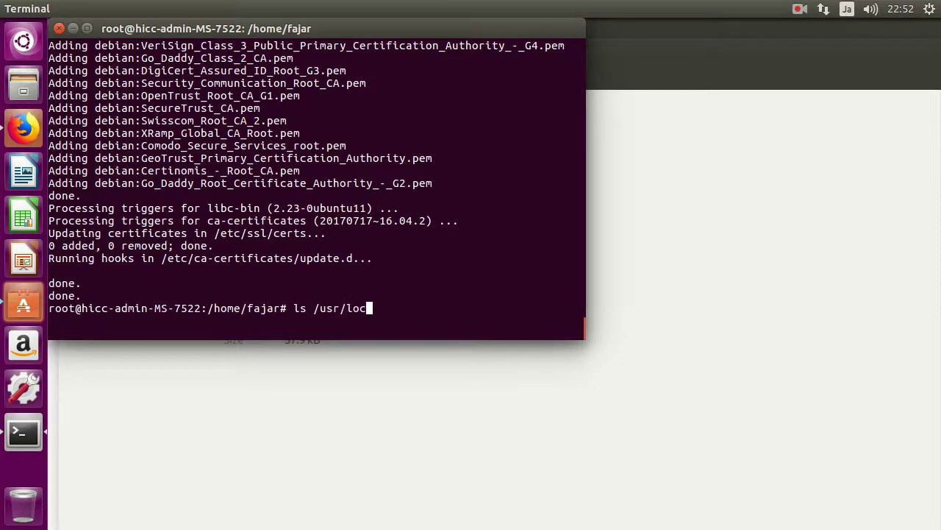
text(al/cuda)
key(Tab)
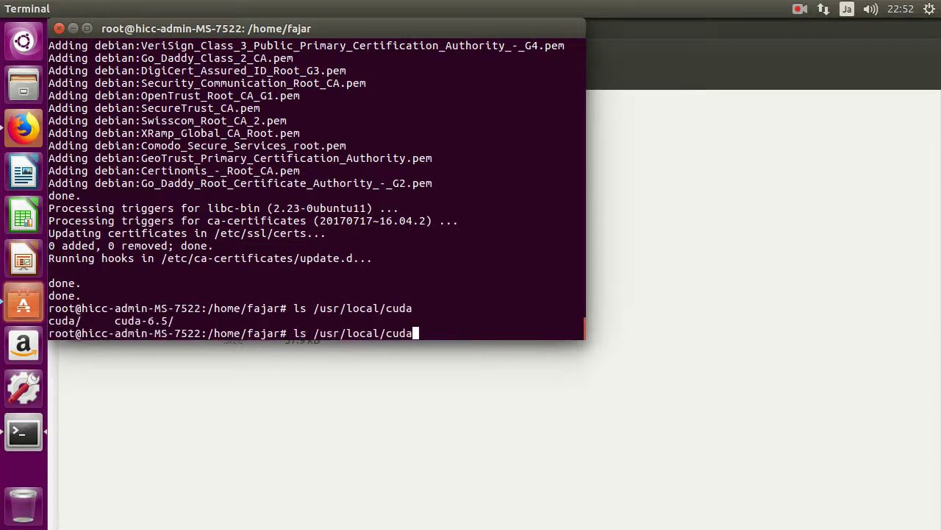
key(Return)
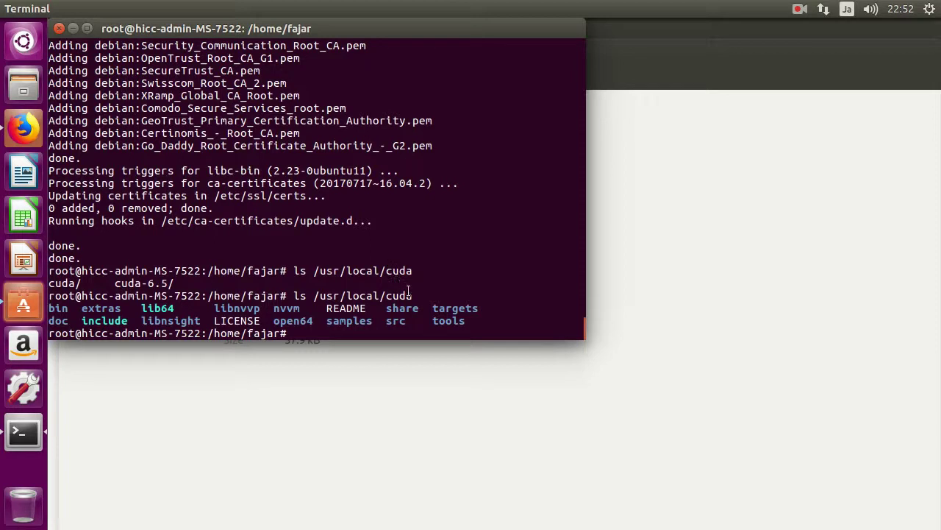
- List the CUDA executables in the /usr/local/cuda/bin/ directory
drag(414, 295, 340, 295)
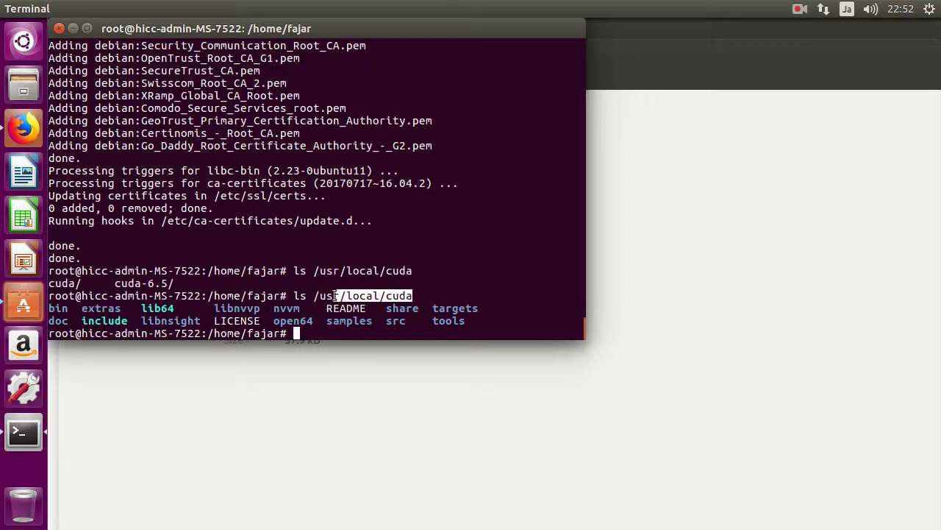
drag(334, 294, 332, 295)
key(Up)
text(/bin/)
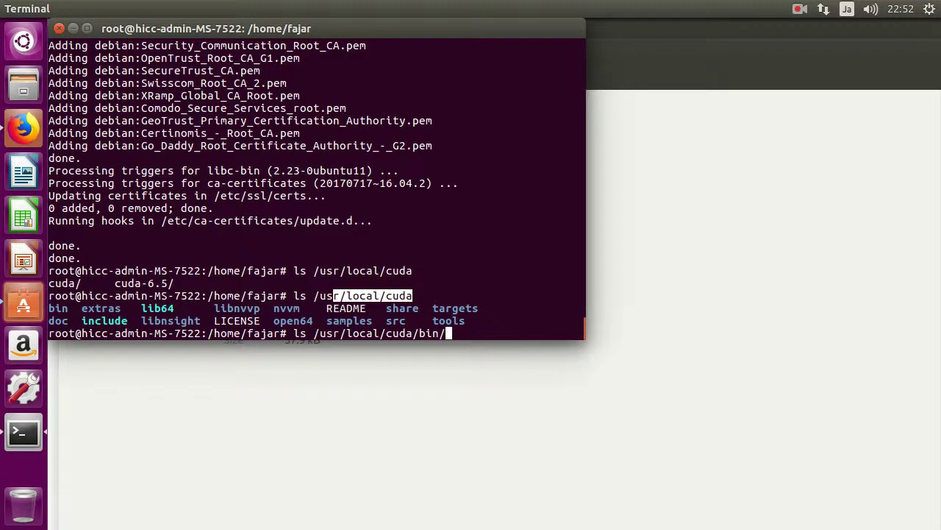
key(Return)
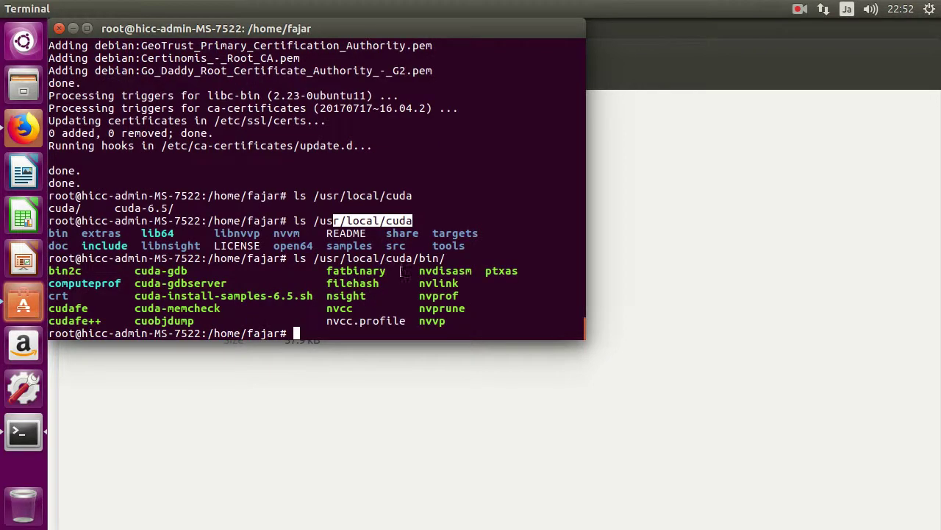
- Copy the path /usr/local/cuda/bin/ from the terminal output and open /etc/environment in nano
drag(444, 258, 315, 261)
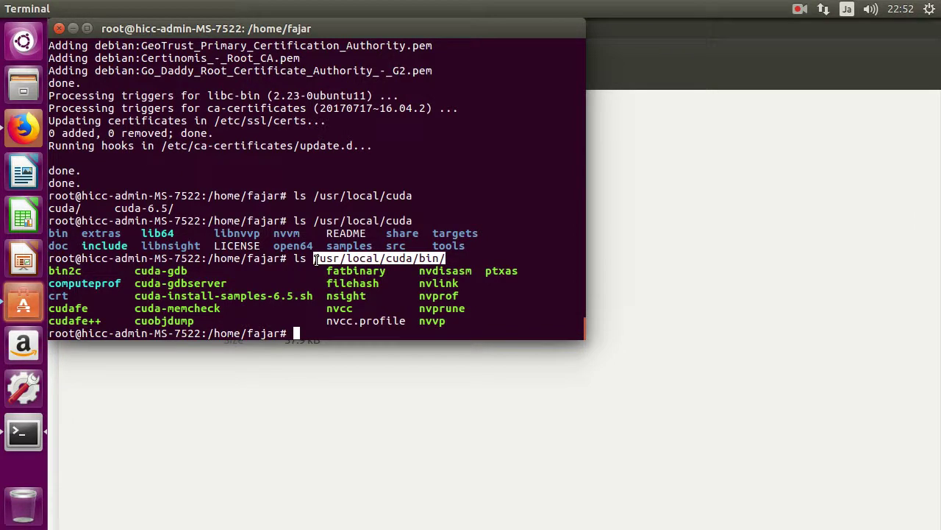
text(nano /etc/E)
key(BackSpace)
text(e)
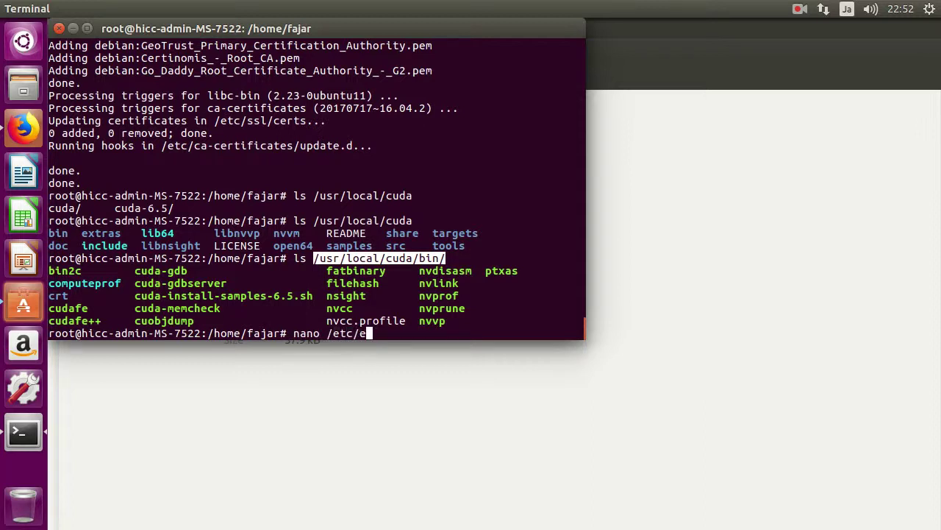
key(Tab)
key(Return)
- Append :/usr/local/cuda/bin/ to the end of the PATH value inside the quotes, save the file and exit nano
key(End)
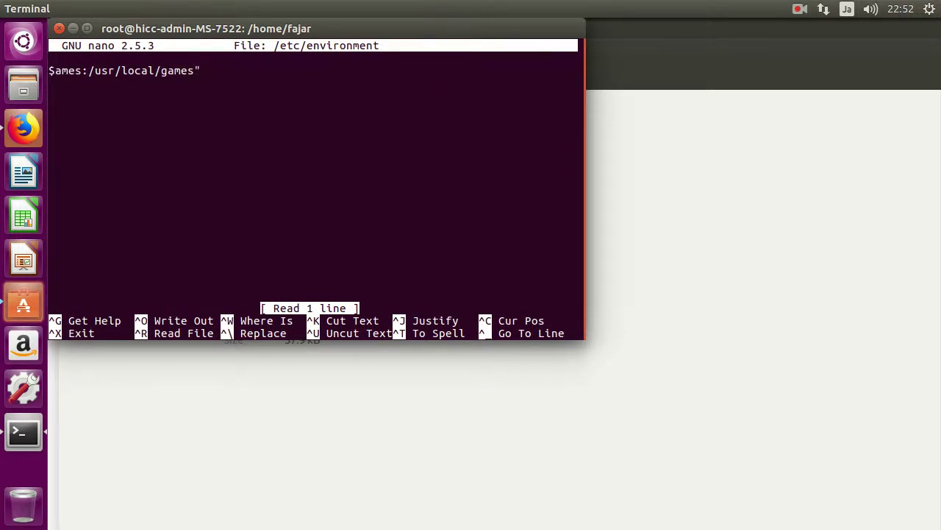
key(Left)
text(:)
key(Down)
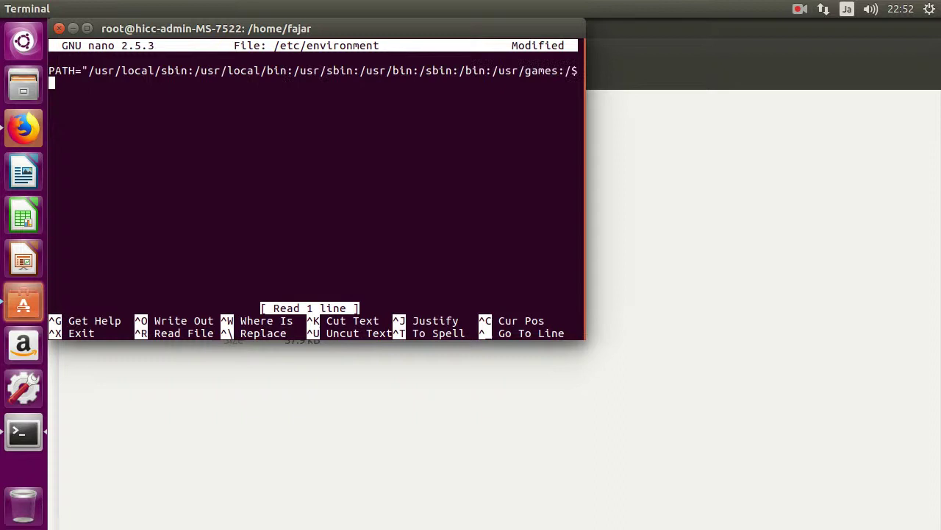
key(Left)
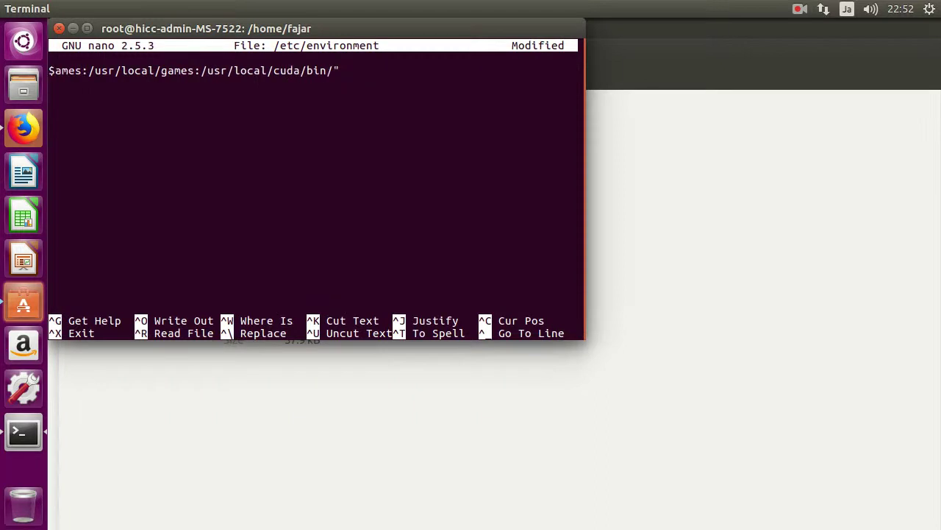
key(Right)
key(ctrl+x)
key(y)
key(Return)
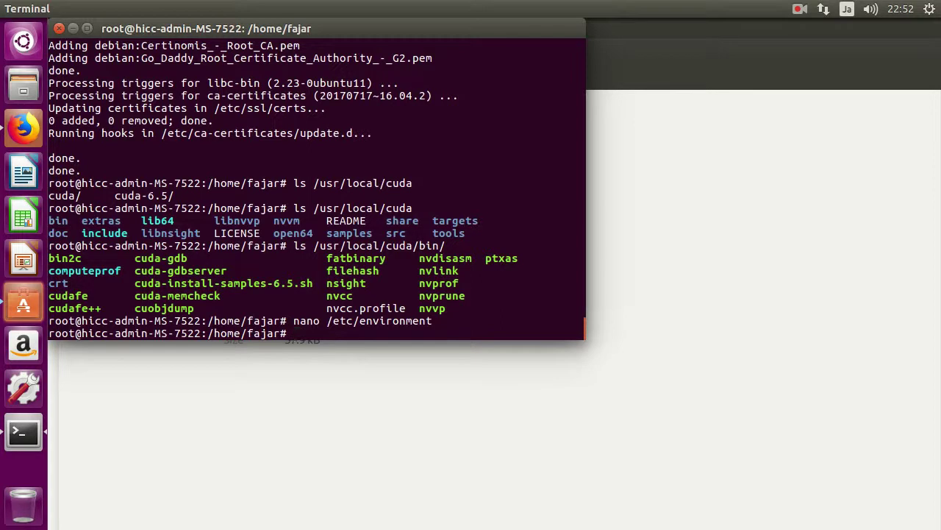
- List the CUDA library files in the /usr/local/cuda/lib64 directory
key(Up)
key(Down)
text(ls /usr/local)
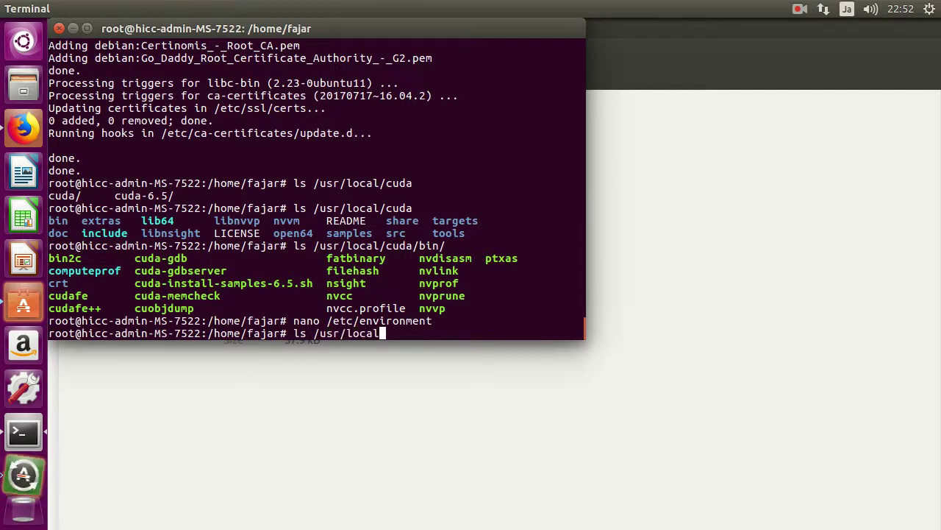
text(/cud)
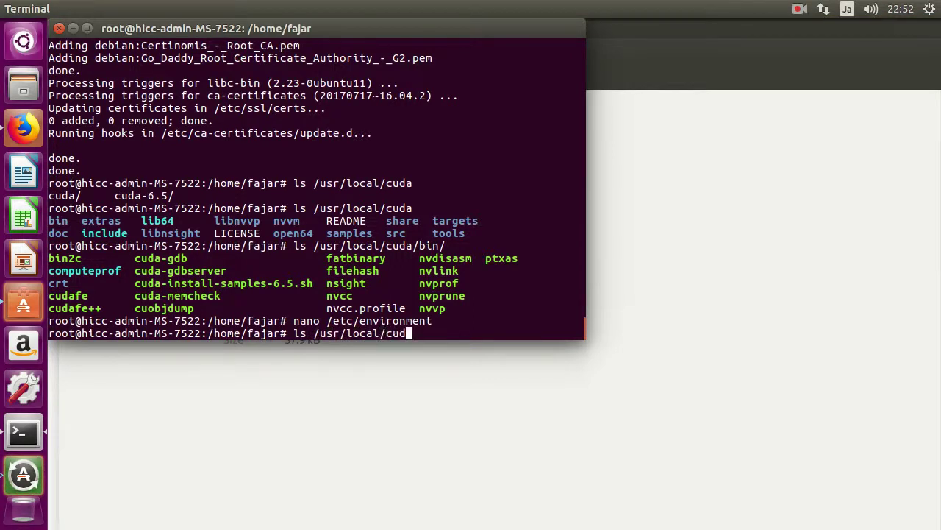
key(Tab)
key(Tab)
text(/)
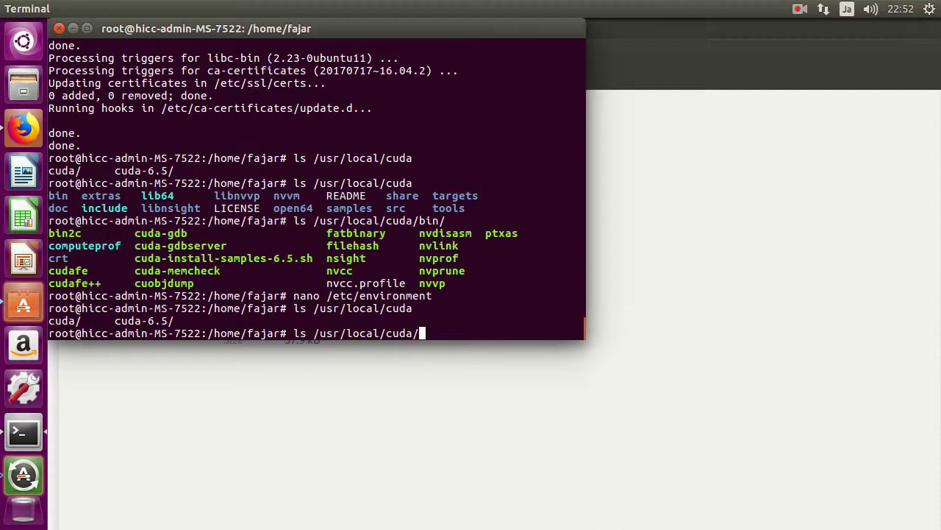
key(Tab)
key(Tab)
text(li)
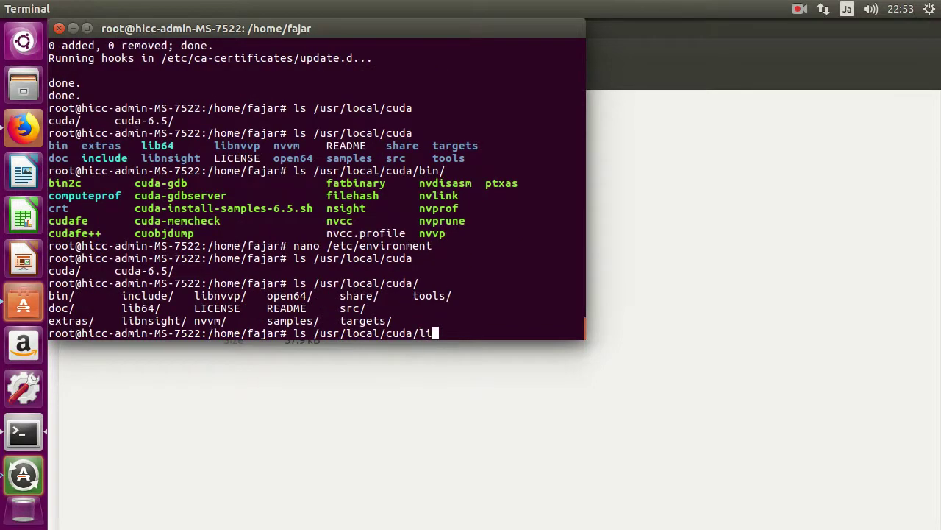
text(b64)
key(Return)
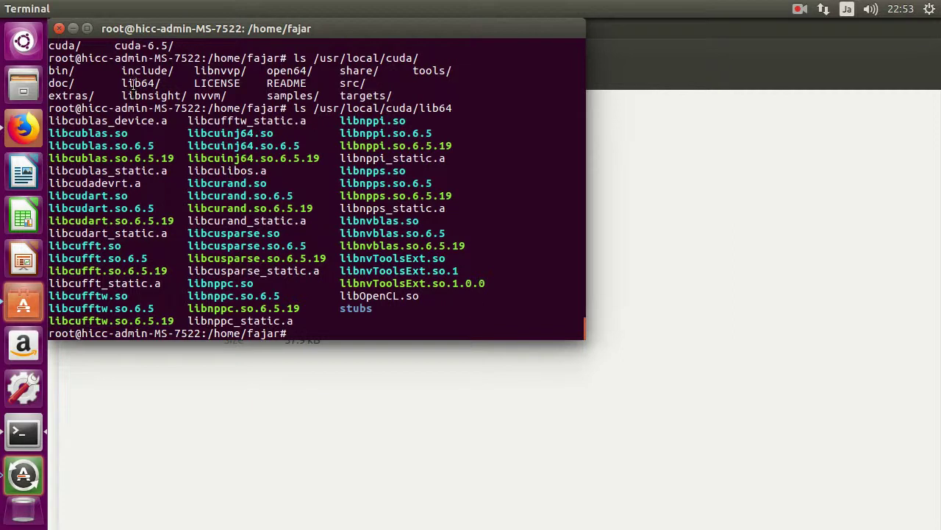
- Copy the path /usr/local/cuda/lib64 from the terminal output and reopen /etc/environment in nano
text(nano)
key(BackSpace)
key(BackSpace)
key(BackSpace)
key(Up)
key(Up)
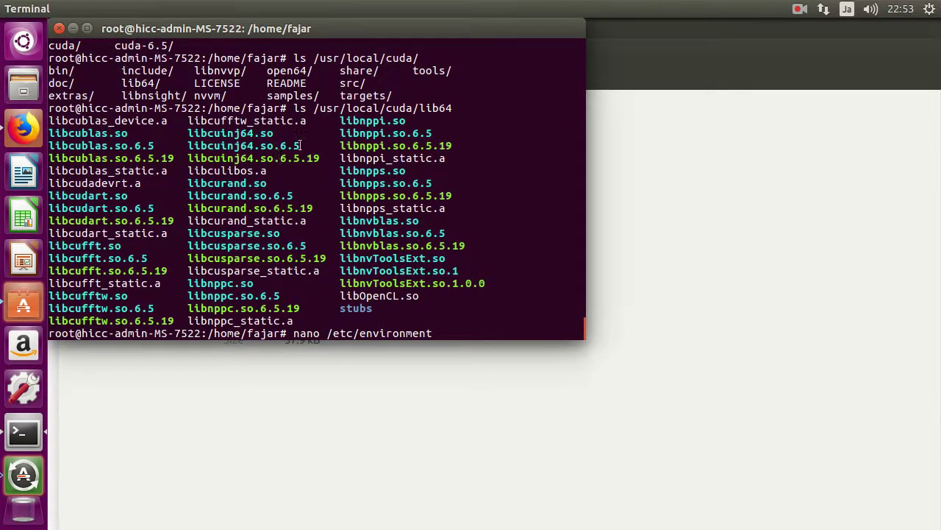
drag(315, 108, 451, 108)
key(ctrl+c)
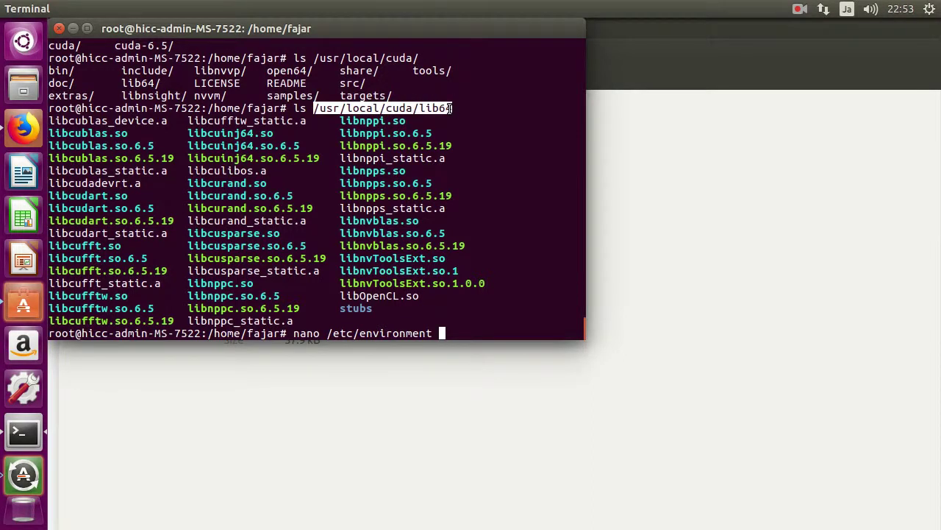
key(Return)
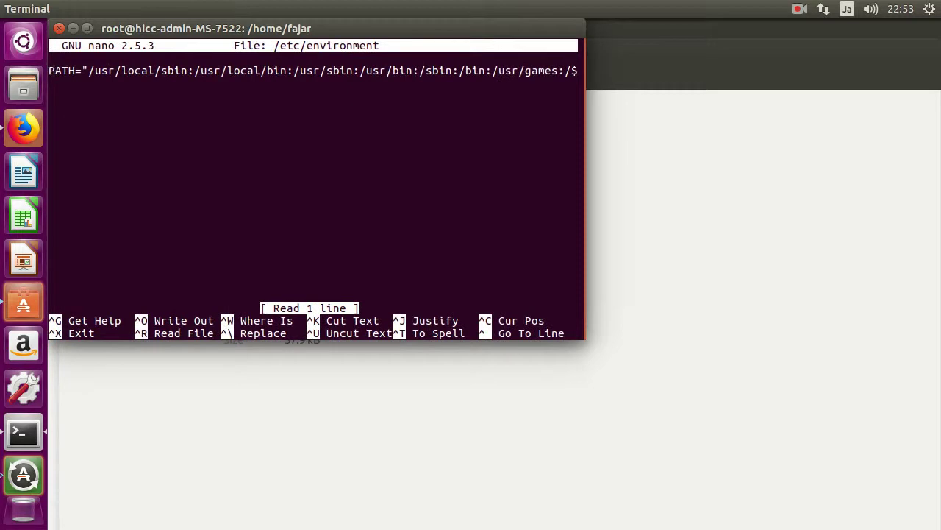
key(Down)
text(LD_)
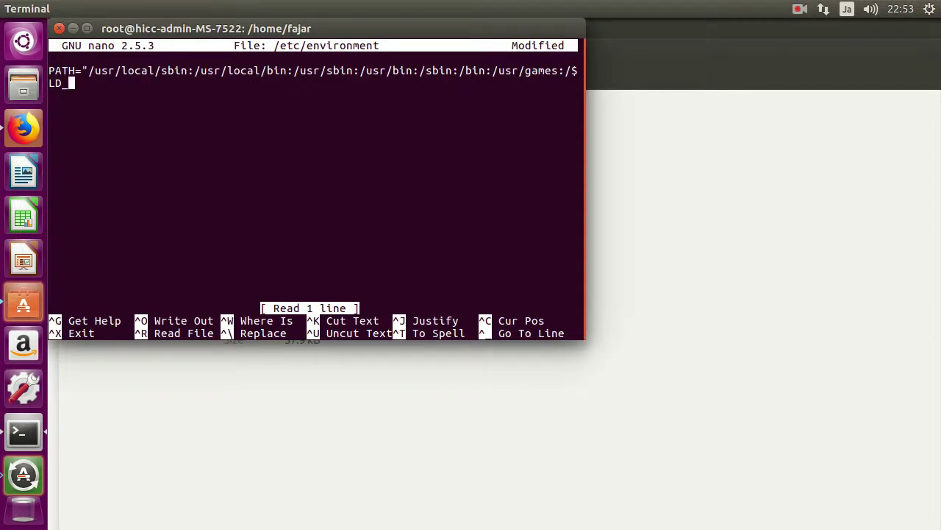
text(LIBRARY_PATH)
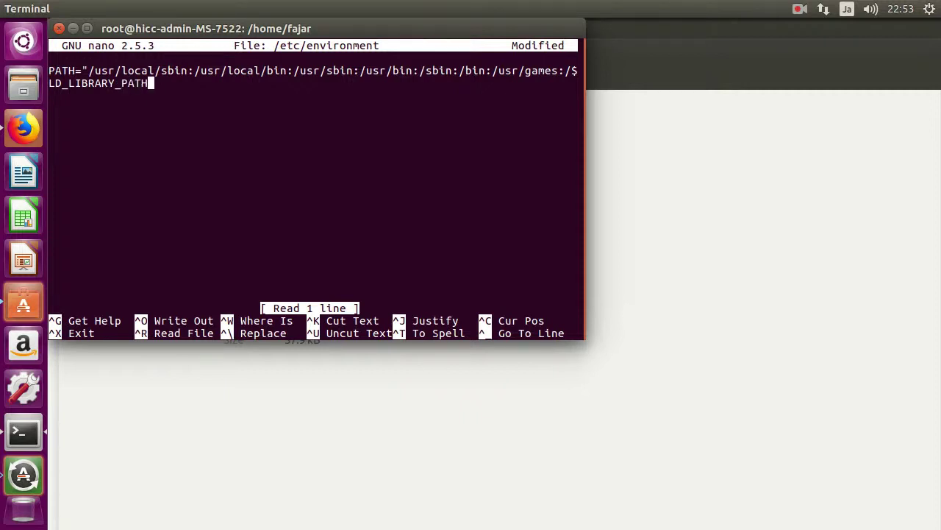
text(=")
key(ctrl+shift+v)
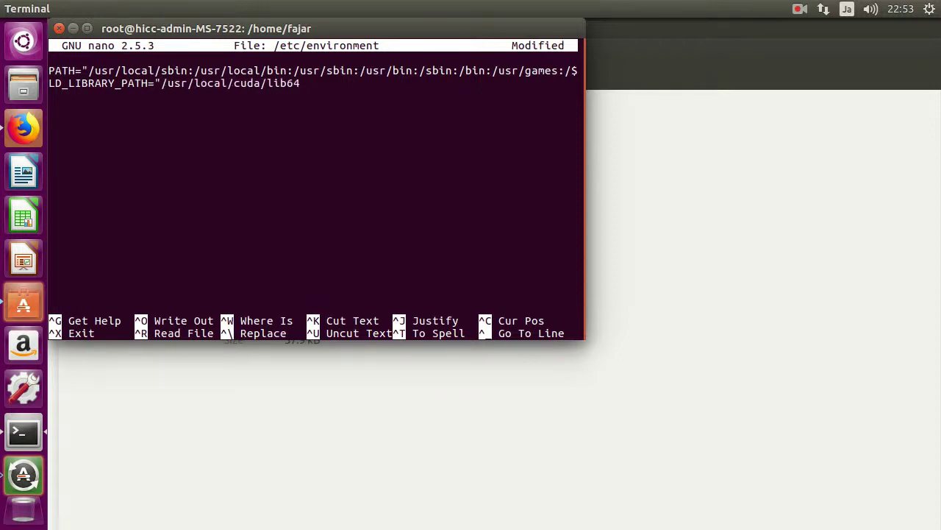
text(")
key(Left)
key(Left)
key(Left)
key(Left)
key(Left)
key(Left)
key(Left)
key(Left)
key(Left)
key(Left)
key(Left)
key(Left)
key(Left)
key(Left)
key(Left)
key(Left)
key(Left)
key(Left)
key(Left)
key(Left)
key(Right)
key(Right)
key(Right)
key(Right)
key(Right)
key(Right)
key(Right)
key(Right)
key(Right)
key(Right)
key(Right)
key(Right)
key(Right)
key(Right)
key(Right)
key(Right)
key(Right)
key(Right)
key(Right)
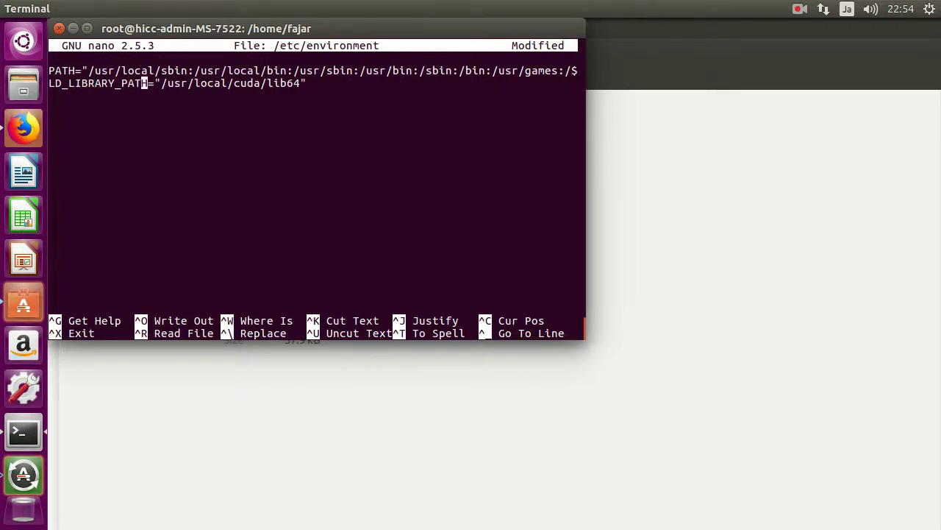
key(ctrl+z)
text(Y)
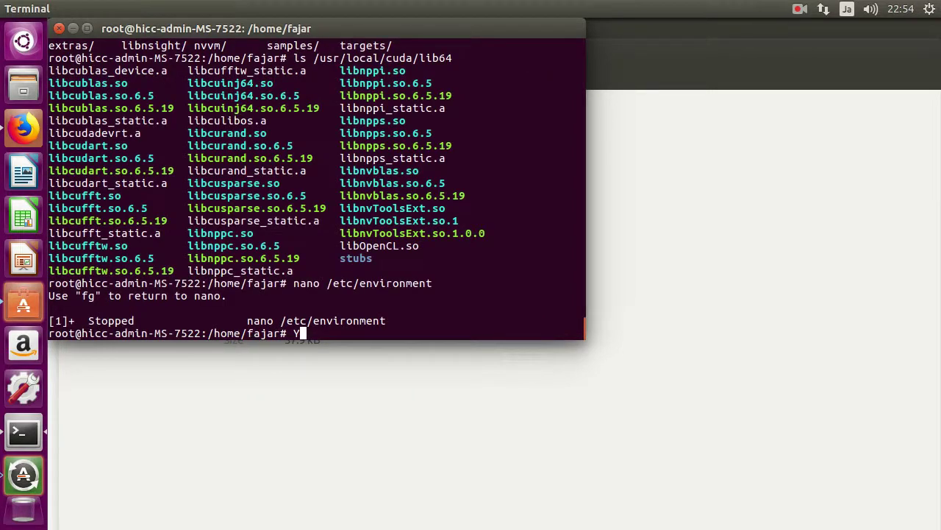
key(BackSpace)
key(Up)
key(Return)
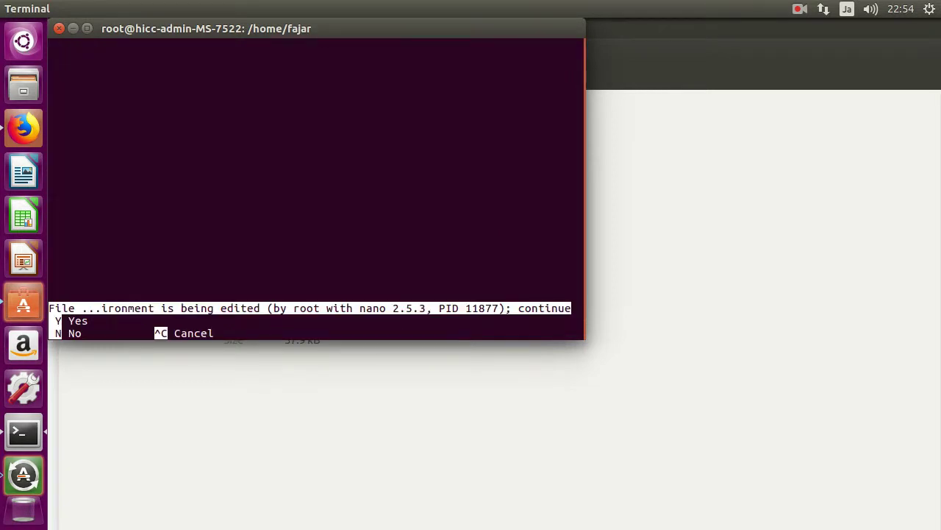
key(y)
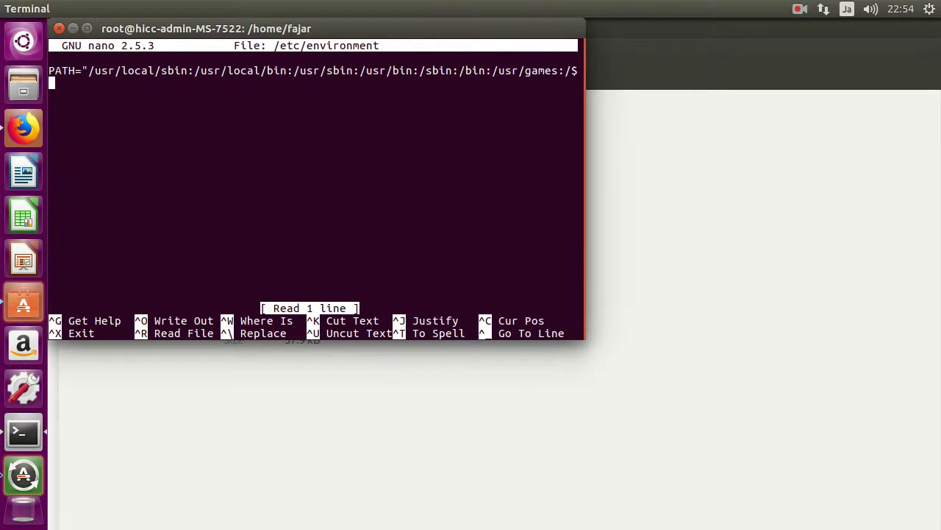
text(LD)
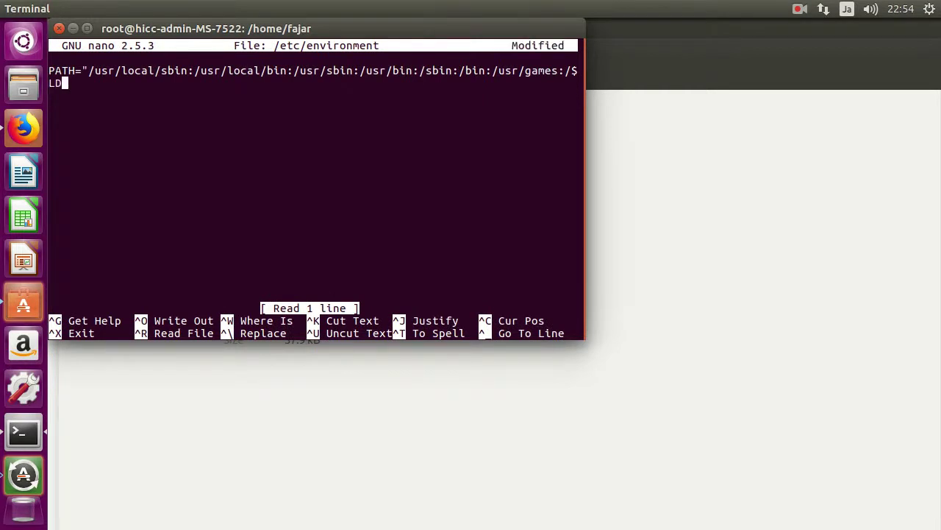
text(_LIBRARY)
text(_P)
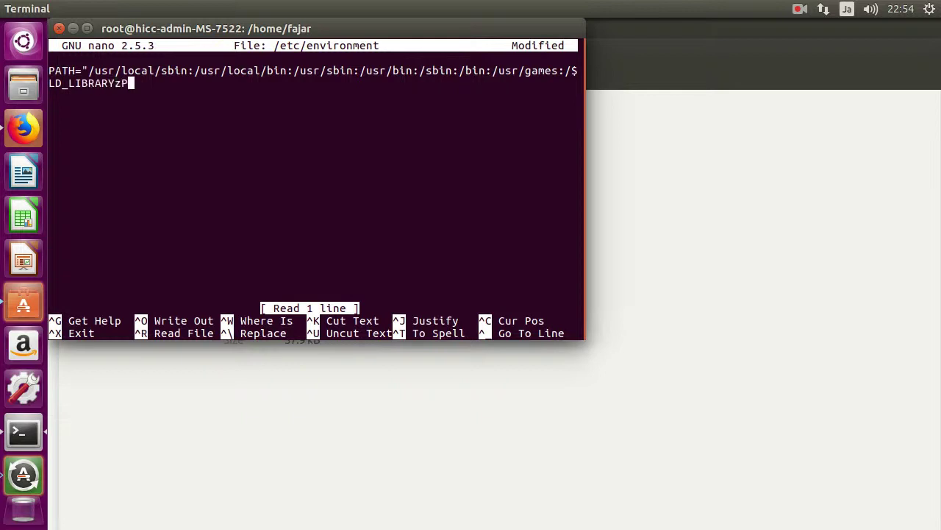
key(BackSpace)
key(BackSpace)
text(_PATH="/us)
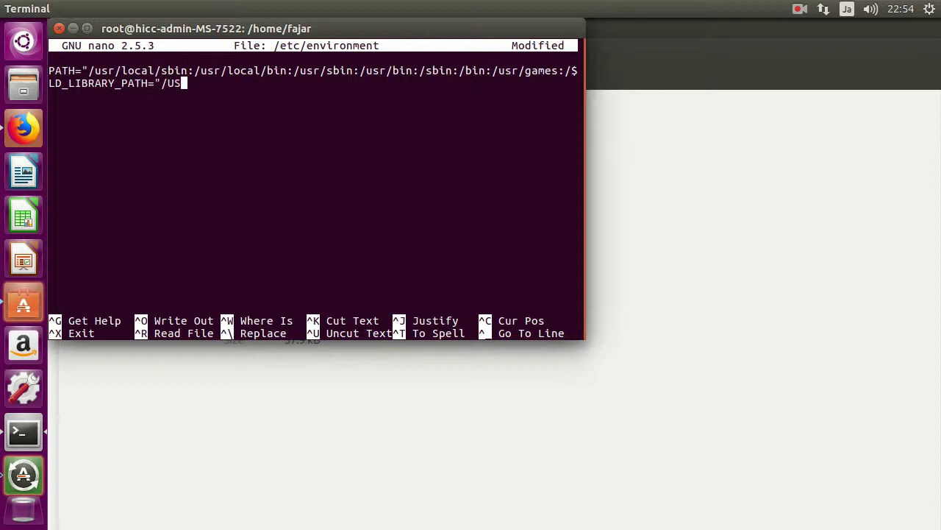
key(BackSpace)
key(BackSpace)
text(usr/lo)
key(BackSpace)
key(BackSpace)
key(BackSpace)
key(BackSpace)
key(BackSpace)
key(BackSpace)
key(BackSpace)
key(ctrl+shift+v)
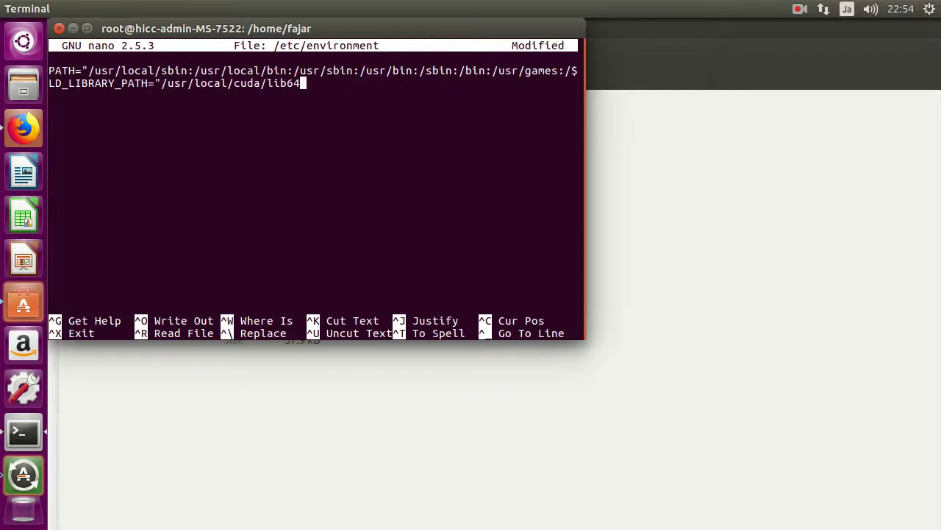
text(")
key(ctrl+z)
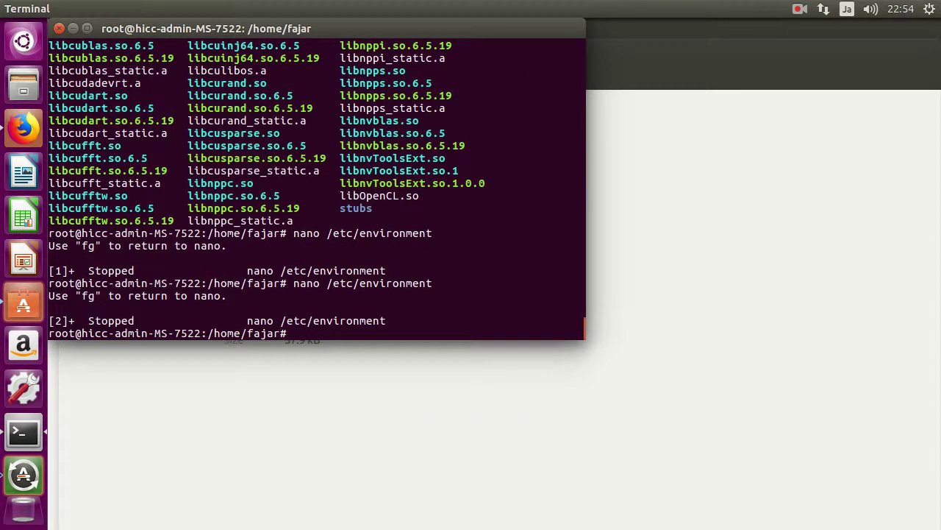
- Reopen /etc/environment in nano, add the line LD_LIBRARY_PATH="/usr/local/cuda/lib64" below PATH, and save and exit
key(Up)
key(Return)
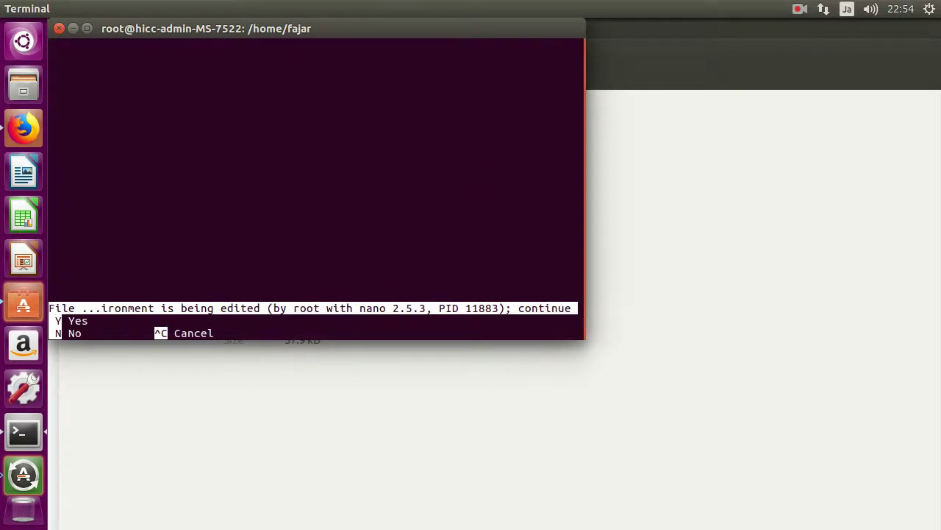
key(y)
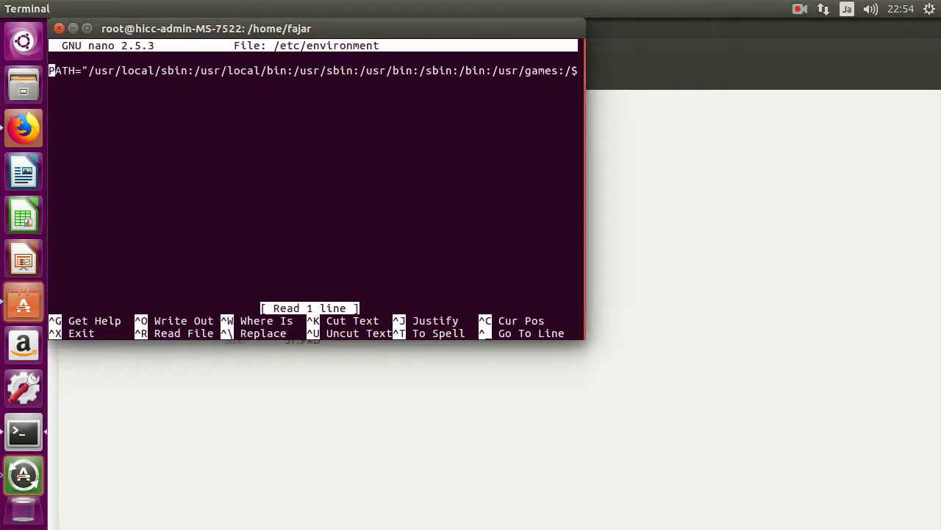
key(Down)
text(l)
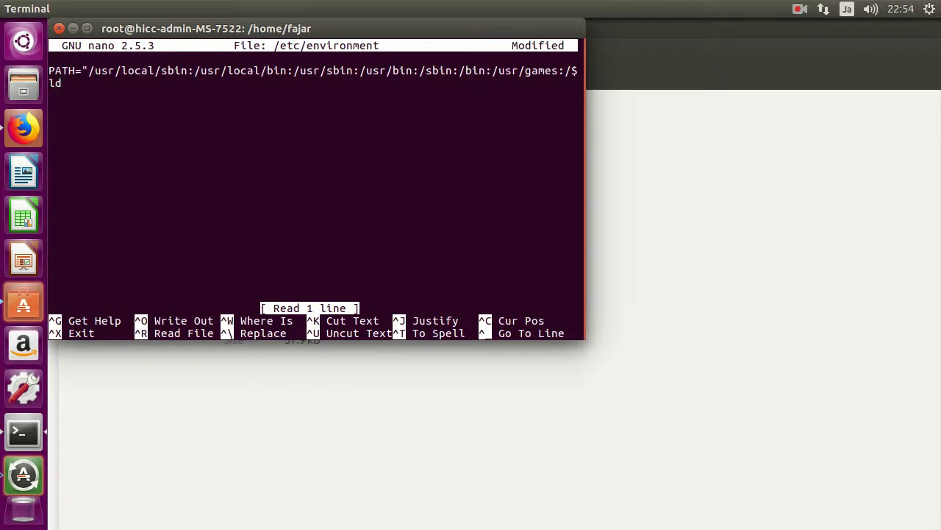
text(D_LIBRARY_PATH)
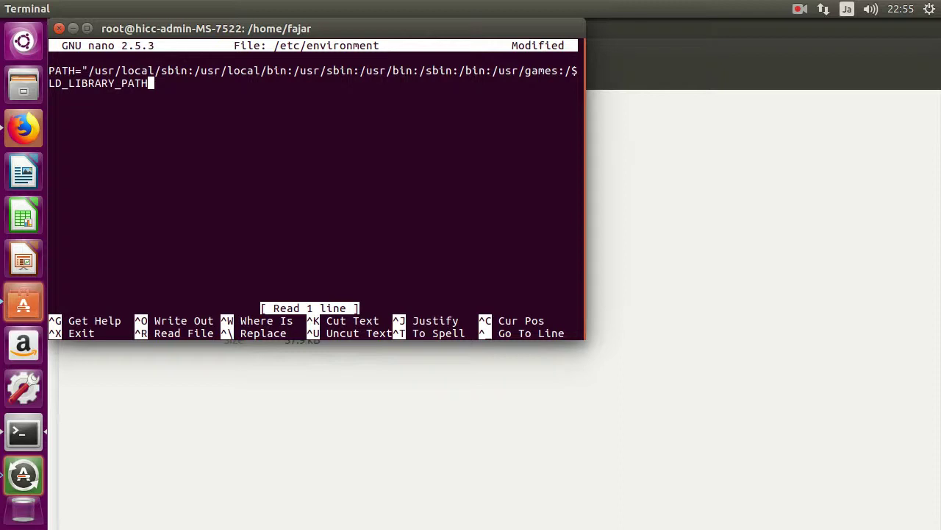
text(=")
key(ctrl+shift+v)
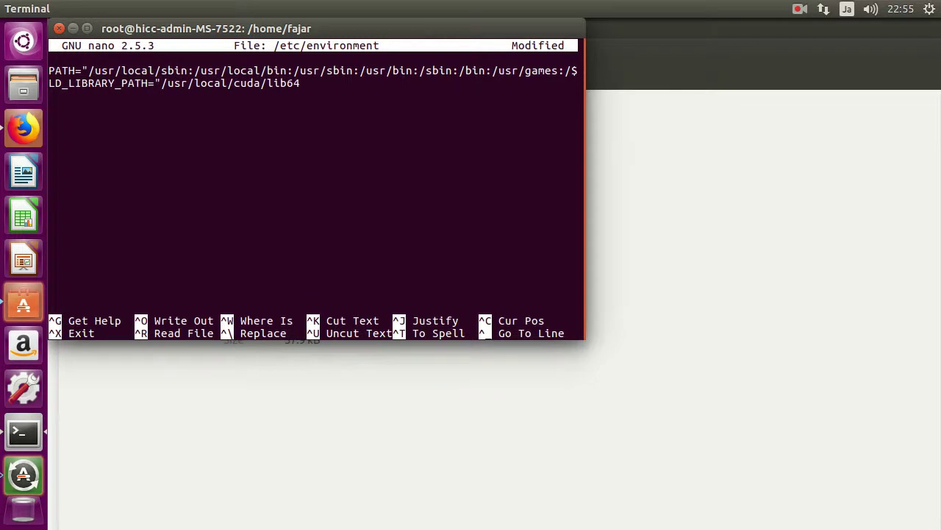
text(")
key(ctrl+x)
key(y)
key(Return)
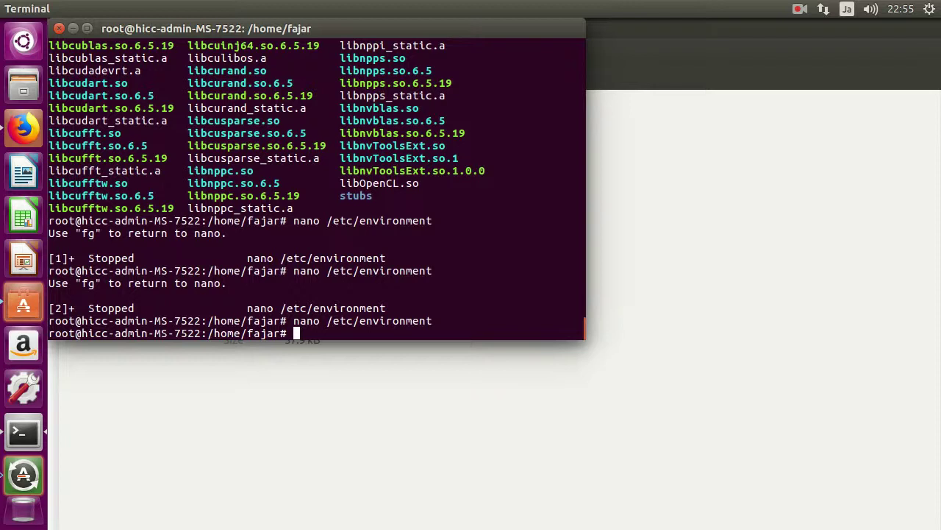
- Close the Ubuntu Software window showing the cuda-repo-ubuntu1404 package
click(737, 60)
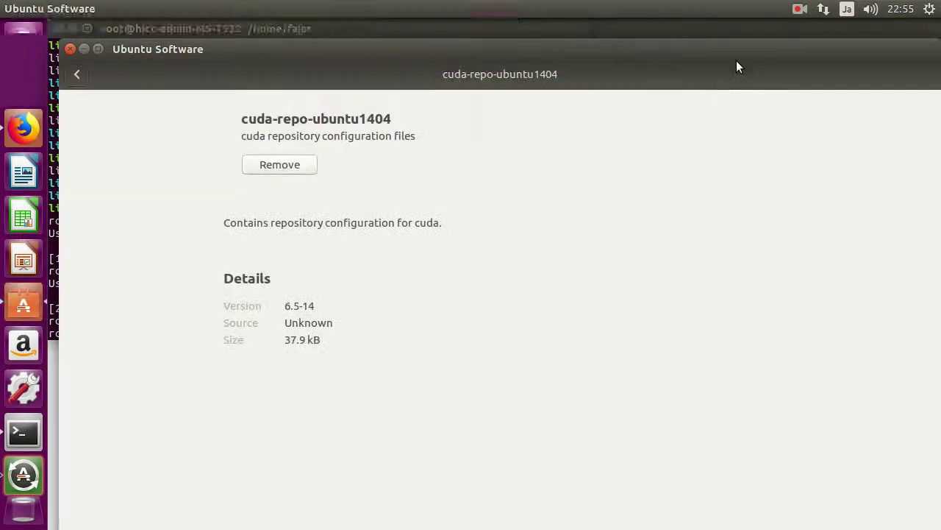
click(70, 49)
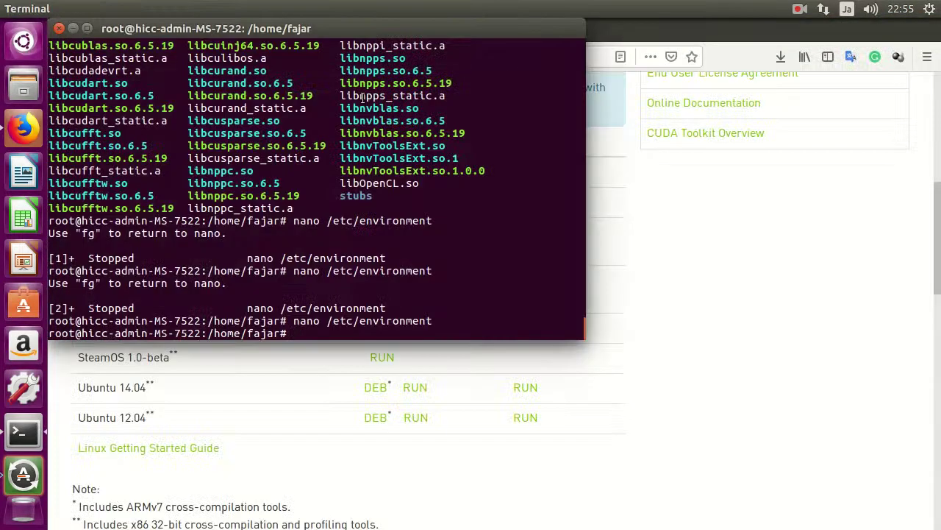
click(794, 30)
click(799, 8)
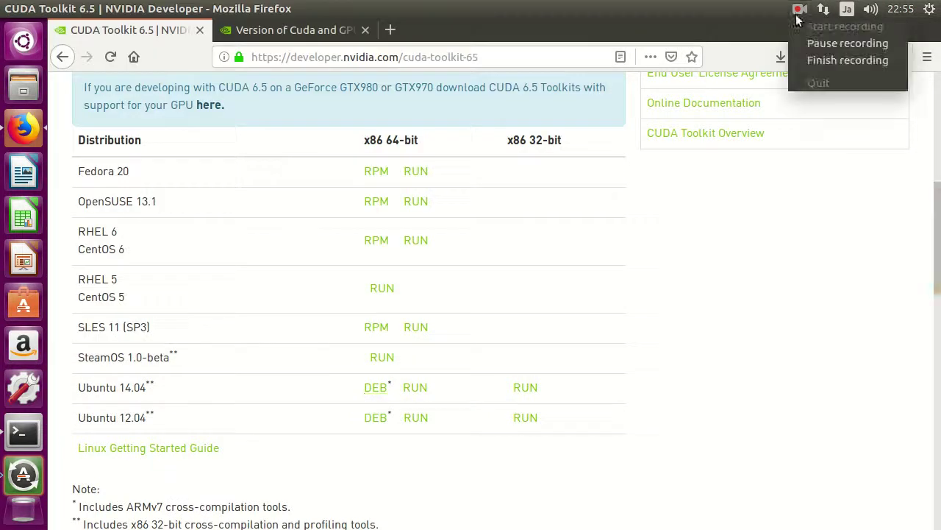
click(811, 60)
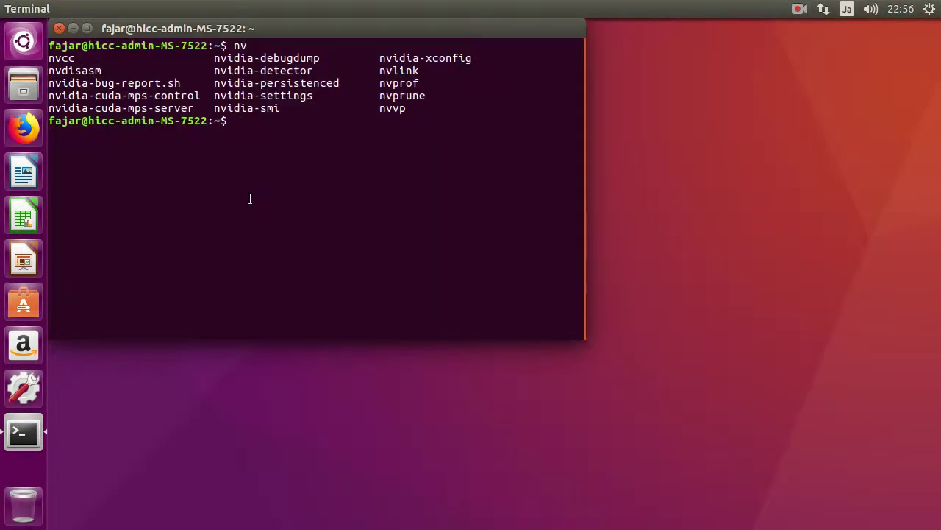
- Check the installed CUDA compiler version with nvcc -V and the graphics card status with nvidia-smi
text(nvc)
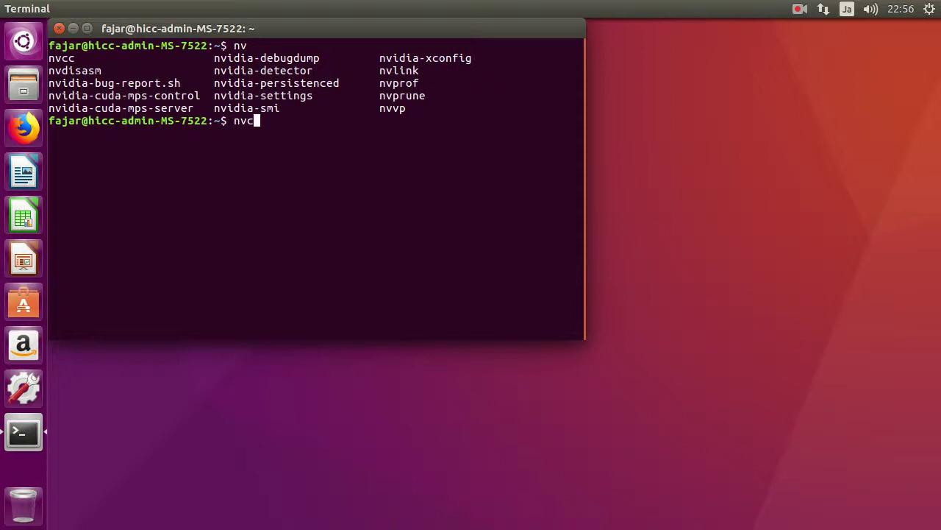
key(Tab)
text(-v)
key(Return)
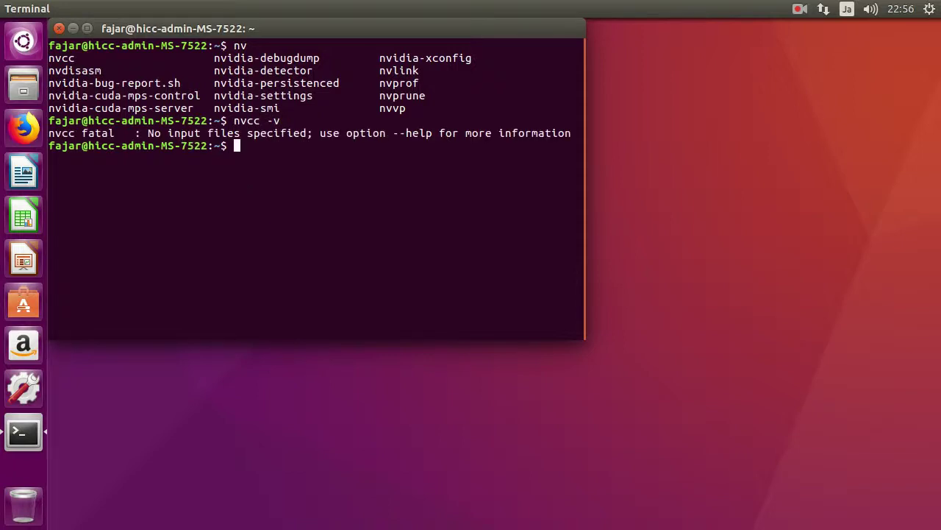
key(BackSpace)
text(V)
key(Return)
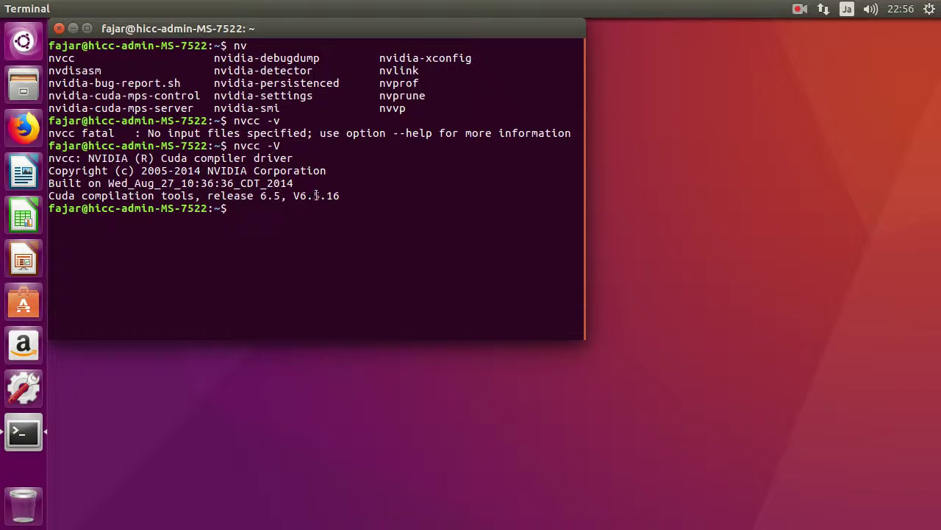
text(nvidia-smi)
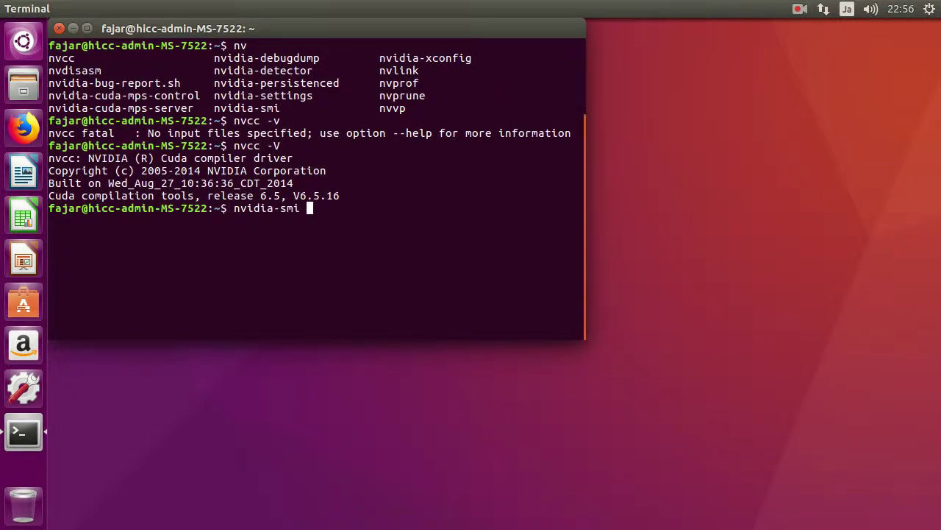
key(Return)
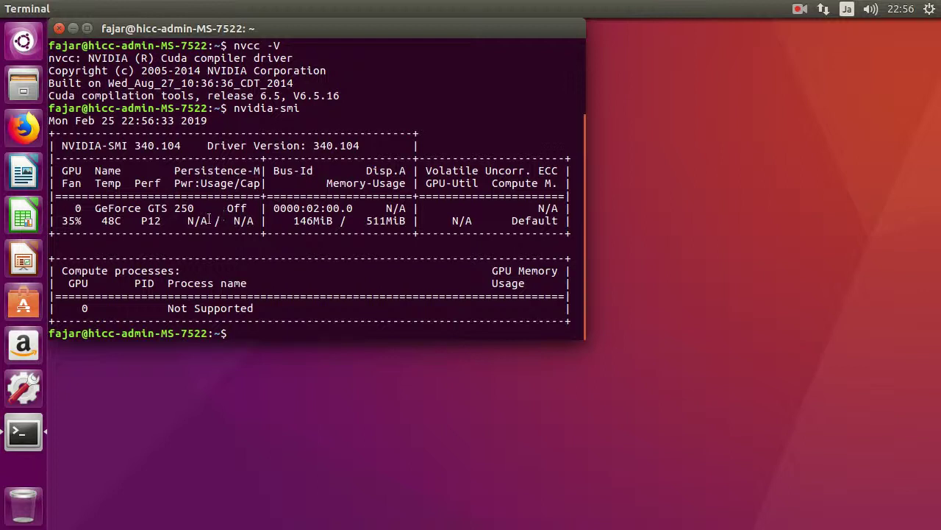
click(798, 9)
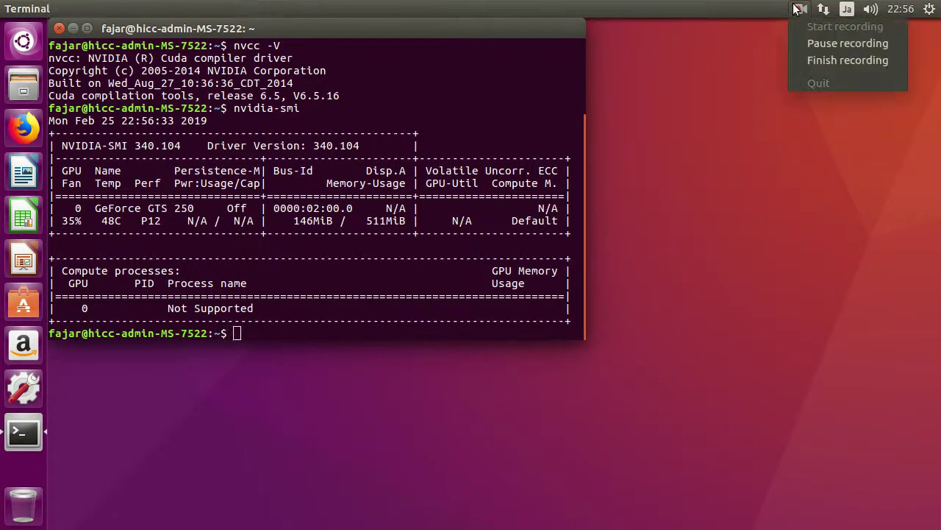
click(809, 42)
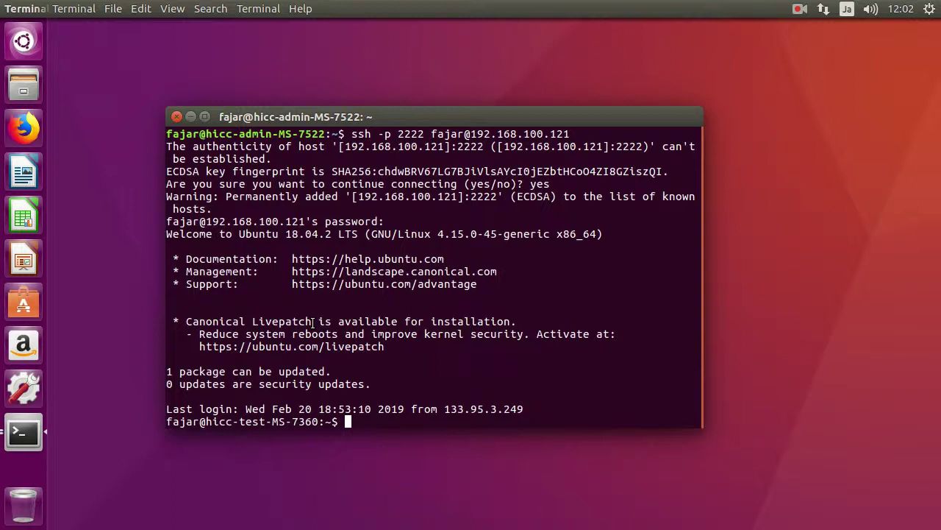
- Check the remote machine's graphics card with nvidia-smi and its CUDA compiler version with nvcc -V over the SSH session
text(nvidia-smi)
key(Return)
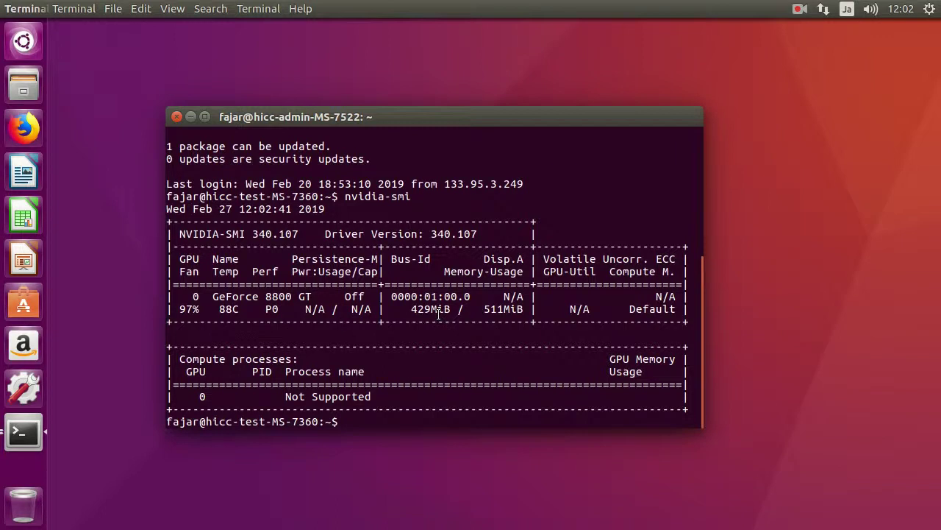
text(nvcc -V)
key(Return)
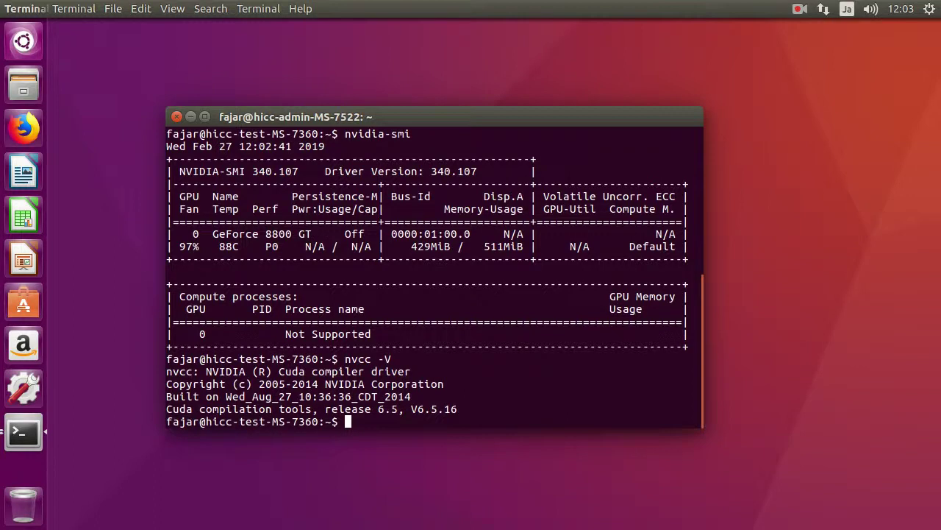
- Exit the SSH session, run nvidia-smi on the local machine, and review the earlier terminal output for comparison
text(exit)
key(Return)
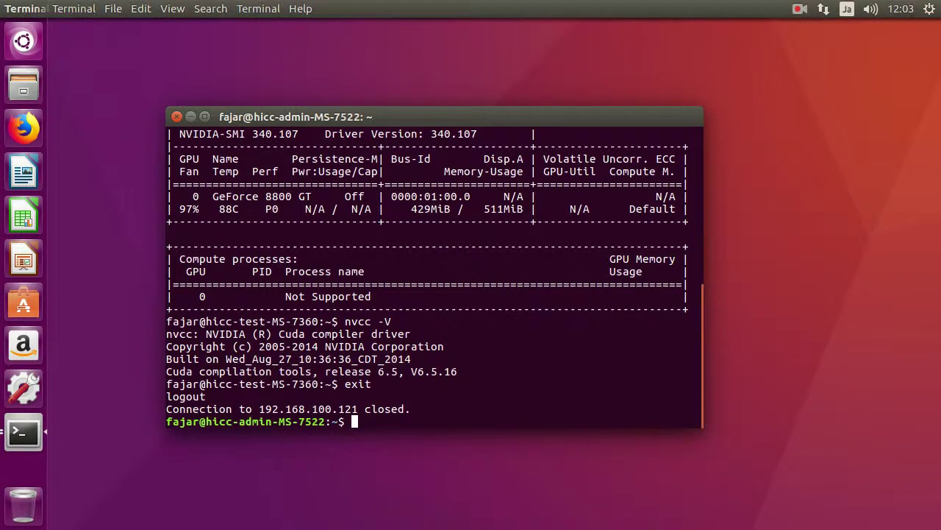
text(nvidia-smi)
key(Return)
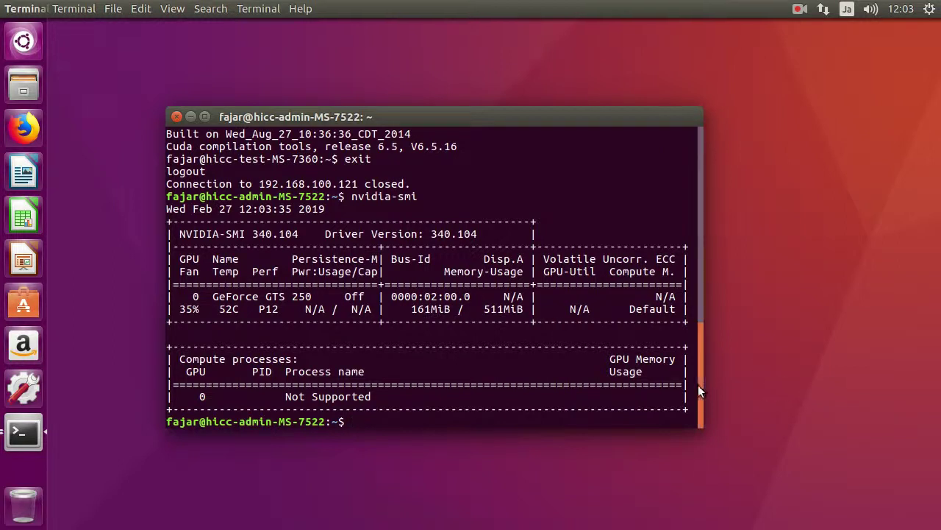
drag(700, 383, 695, 278)
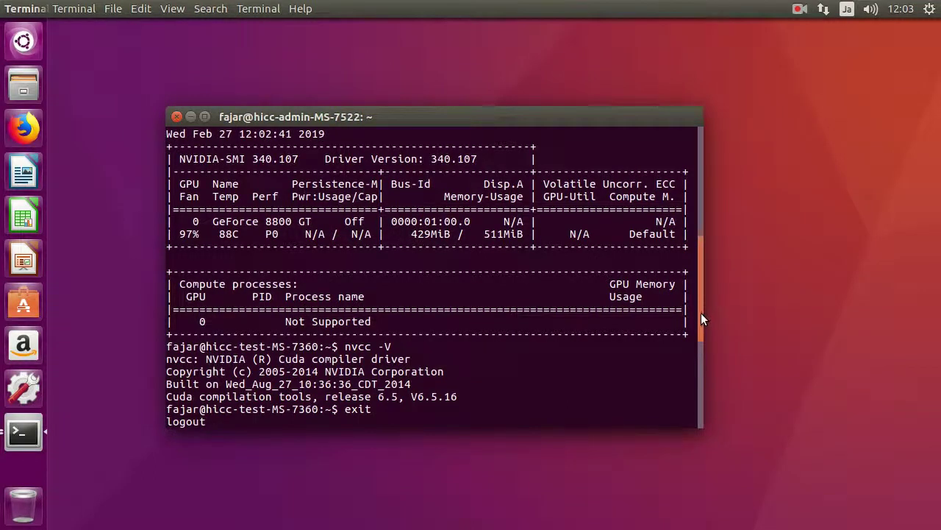
scroll(701, 313, up, 3)
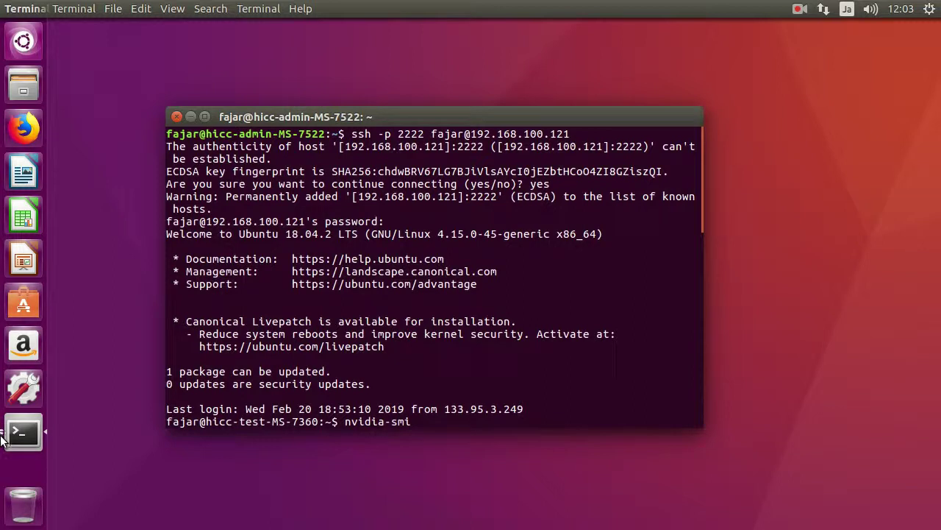
- Rerun the previous torsocks ./cudaminer command from the CudaMiner folder, using the scrypt algorithm on stratum+tcp://hub.miningpoolhub.com:17001
click(23, 433)
click(168, 390)
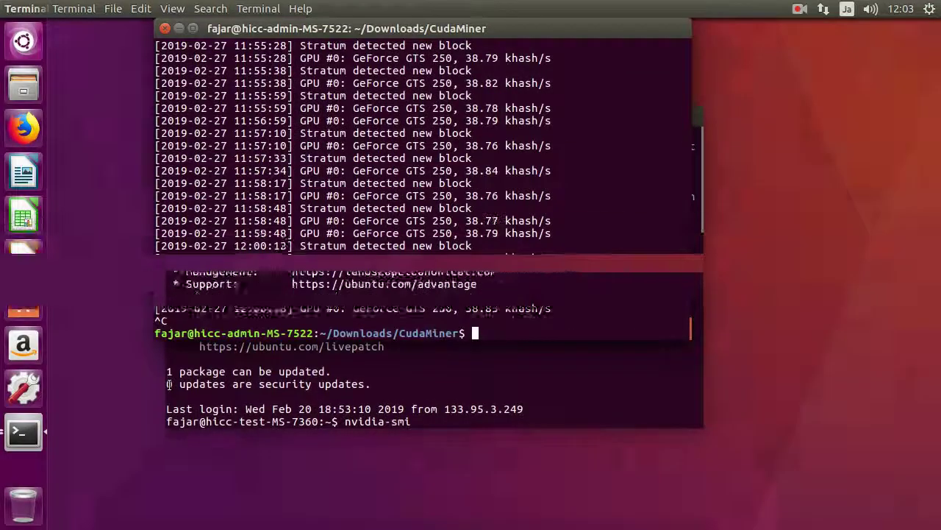
key(Up)
key(Return)
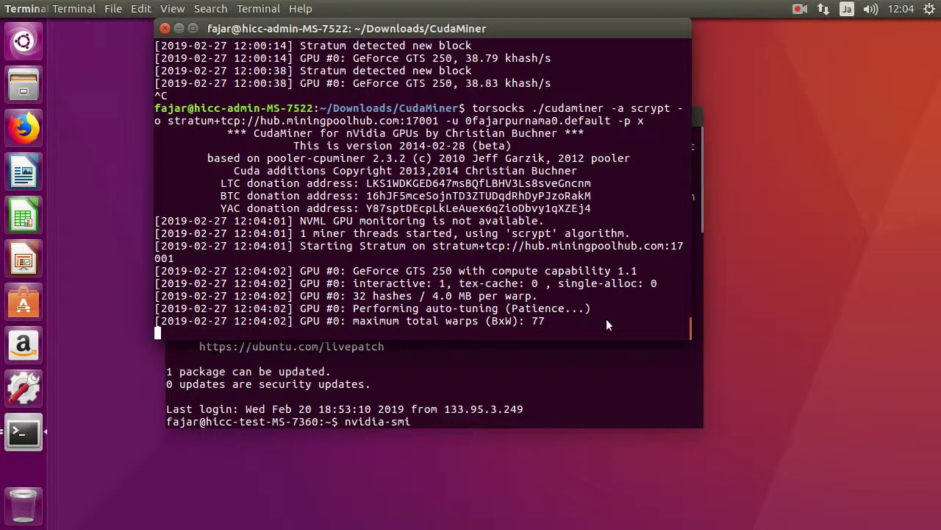
- Run nvidia-smi again in the home-directory terminal to check the local graphics card's status while CudaMiner is running
click(606, 345)
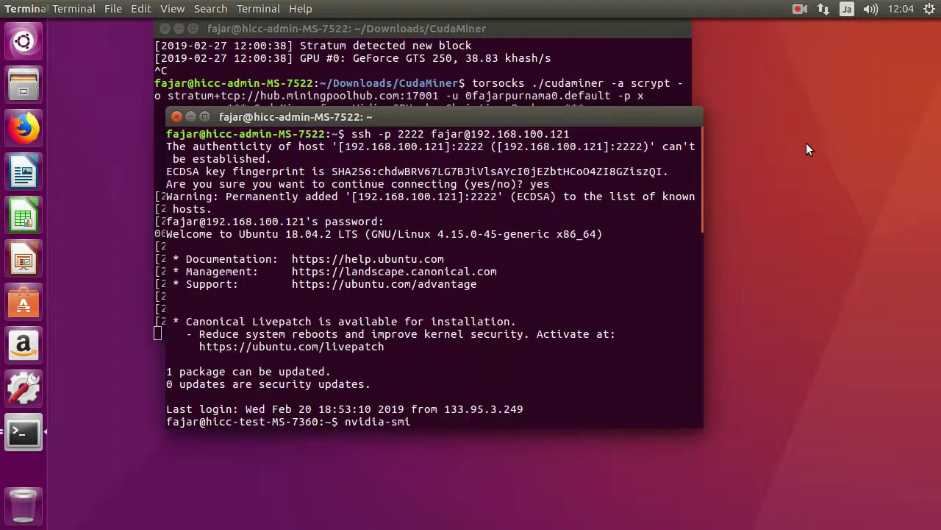
key(alt+grave)
key(Up)
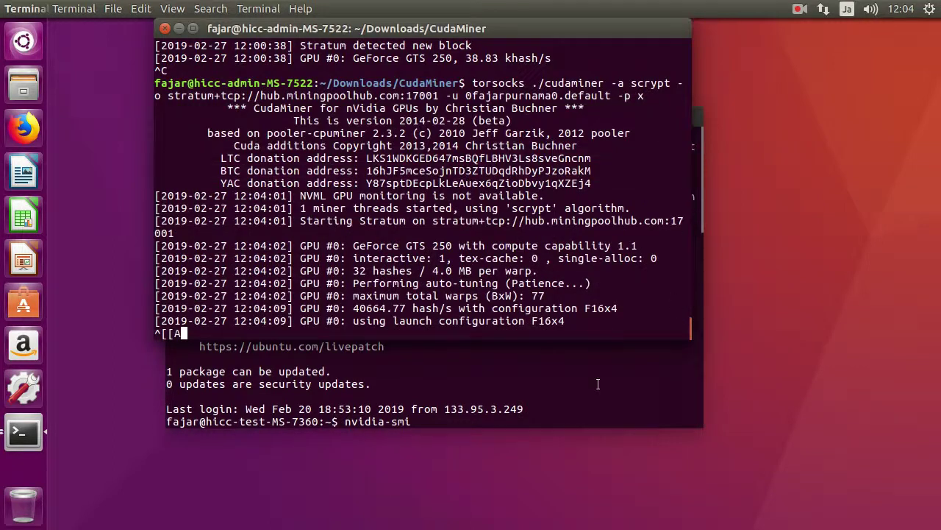
key(alt+grave)
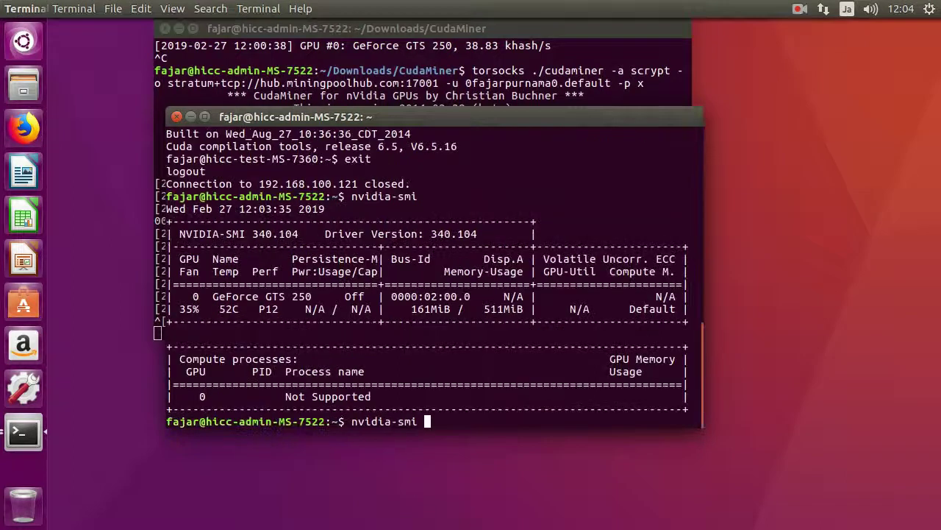
key(Return)
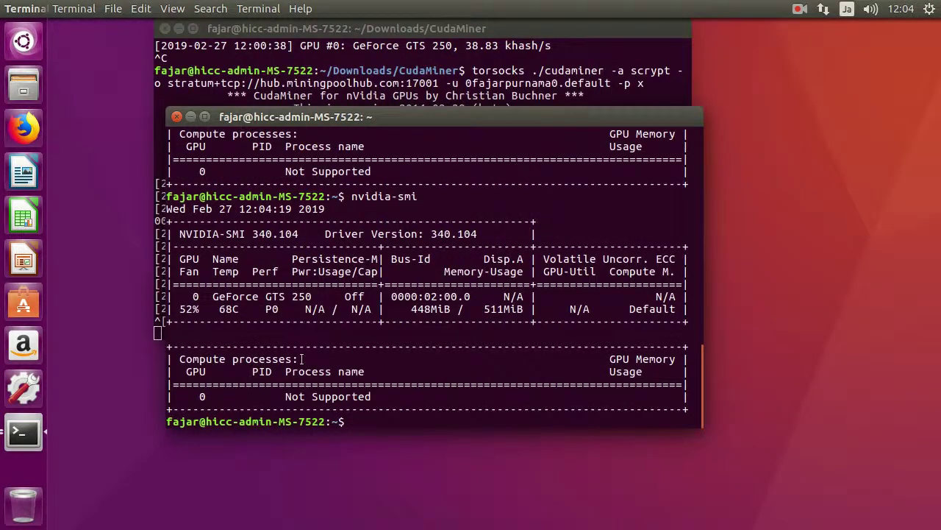